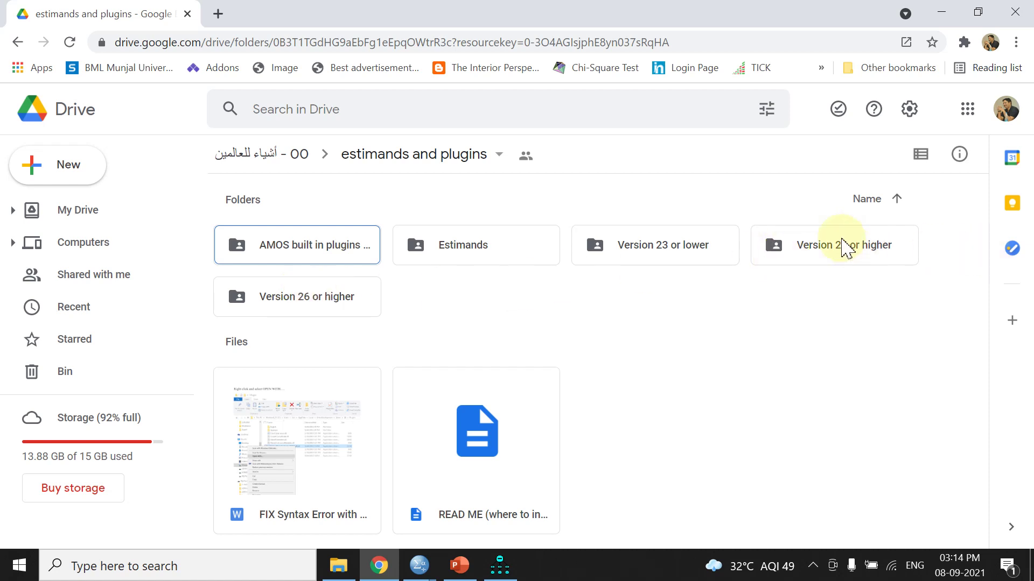
# Select the Version 24 or higher folder in Google Drive and bring up its download options.
pyautogui.click(846, 247)
pyautogui.rightClick(847, 248)
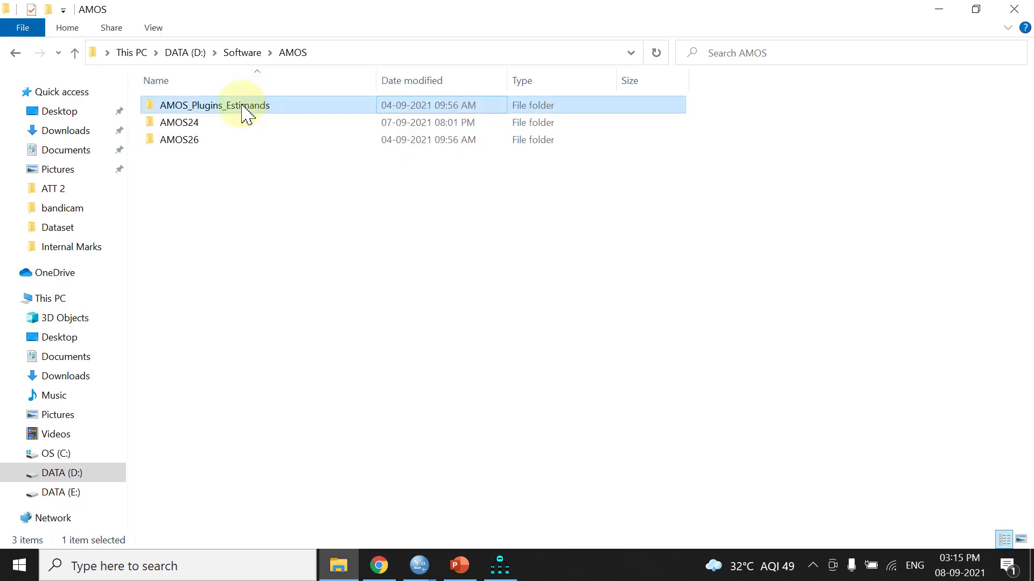
# Open AMOS_Plugins_Estimands, then the downloaded Version 24 or higher folder and its inner subfolder.
pyautogui.doubleClick(234, 106)
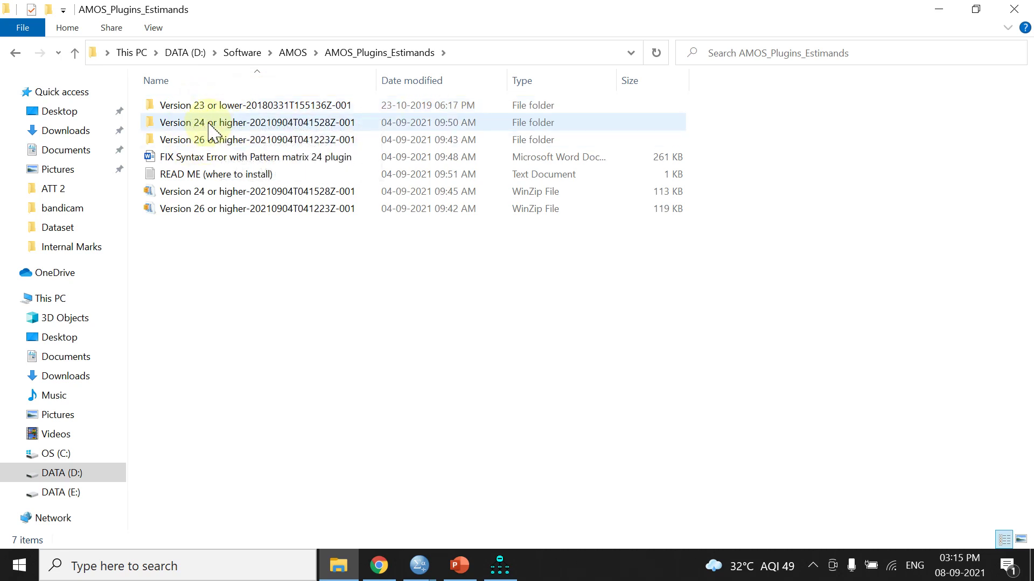
pyautogui.click(212, 123)
pyautogui.doubleClick(212, 123)
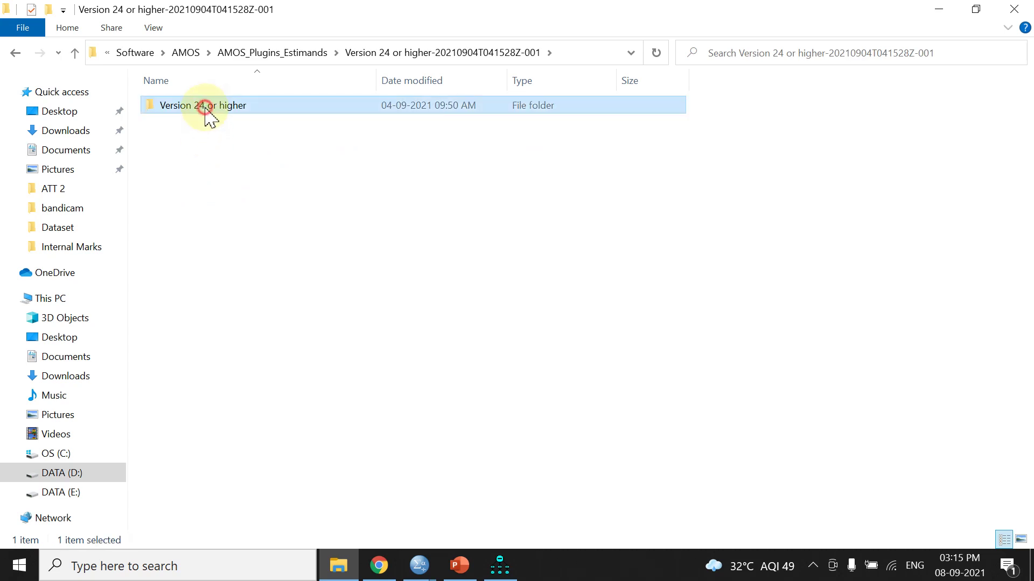
pyautogui.doubleClick(208, 106)
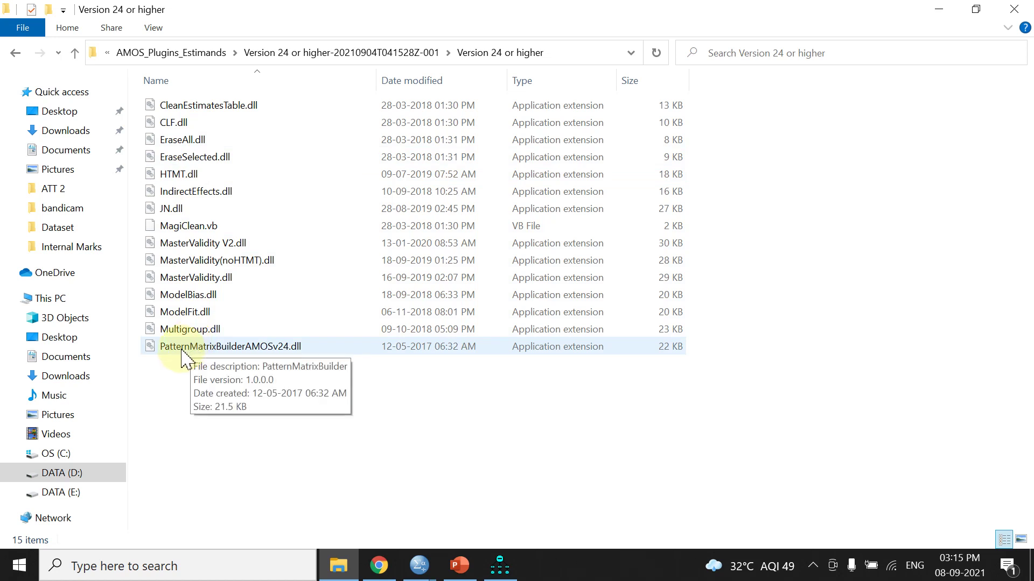
# Check PatternMatrixBuilderAMOSv24.dll's properties and close them without changes.
pyautogui.click(235, 355)
pyautogui.rightClick(235, 355)
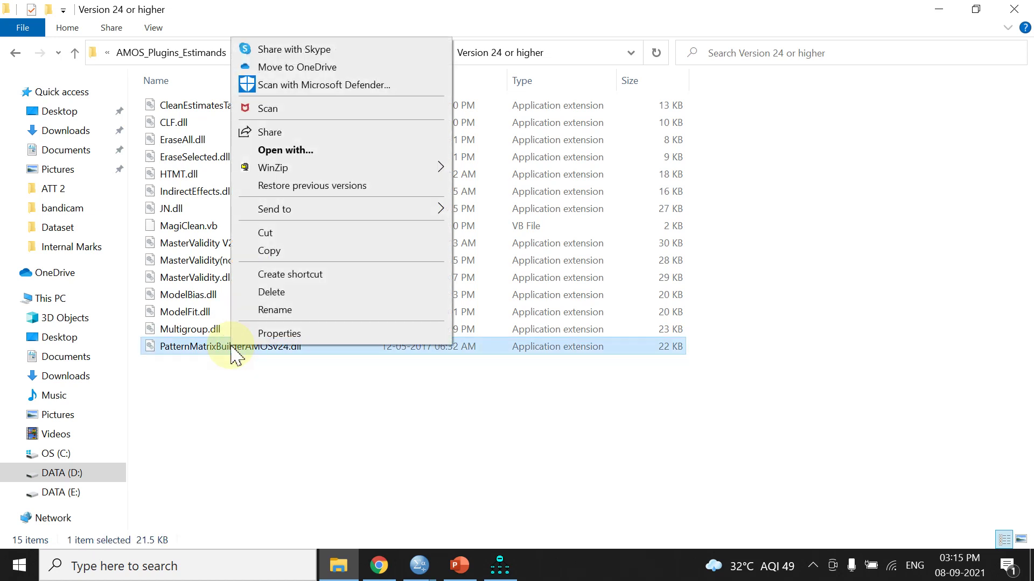
pyautogui.click(279, 334)
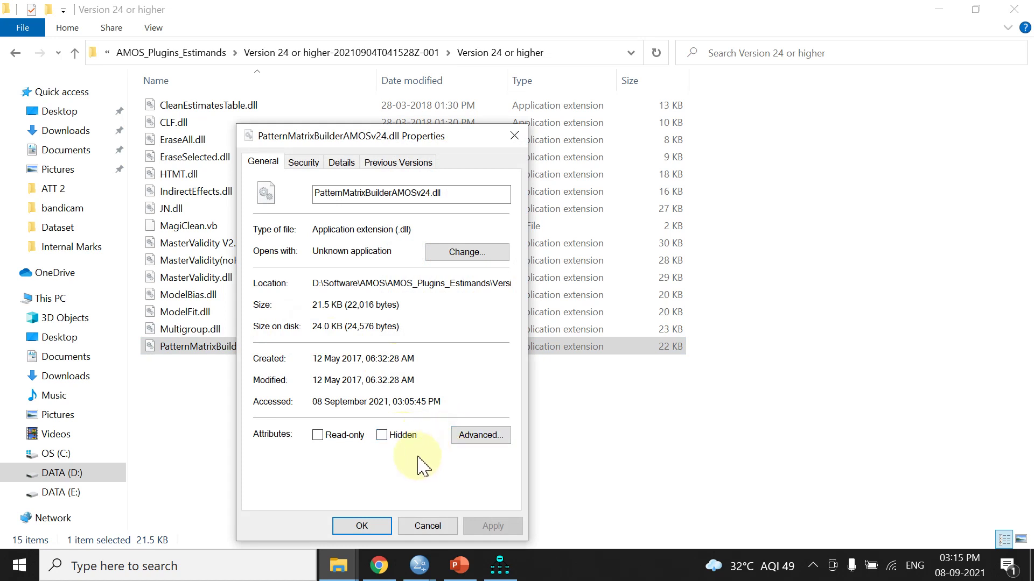
pyautogui.moveTo(374, 129); pyautogui.dragTo(376, 57)
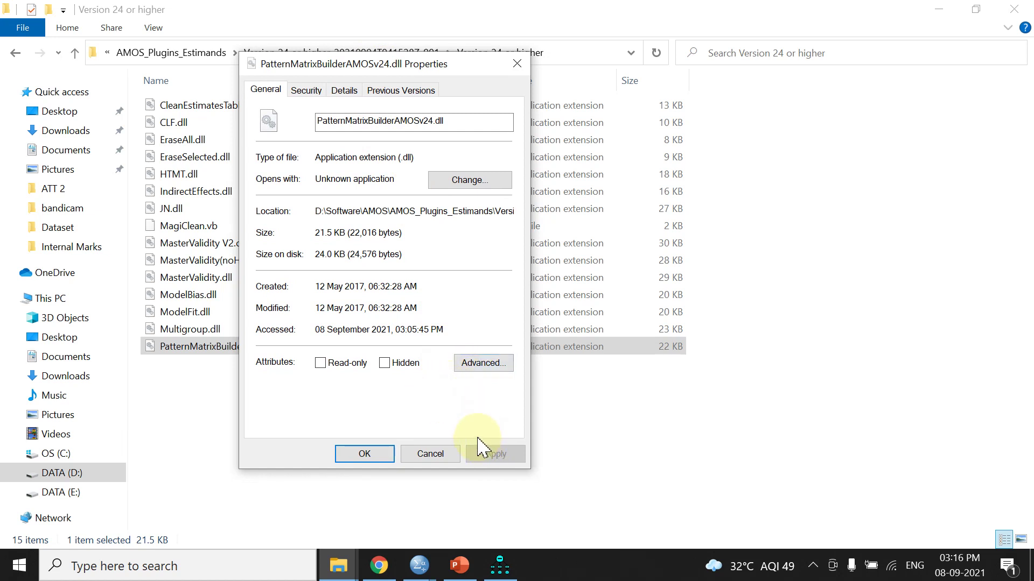
pyautogui.click(364, 454)
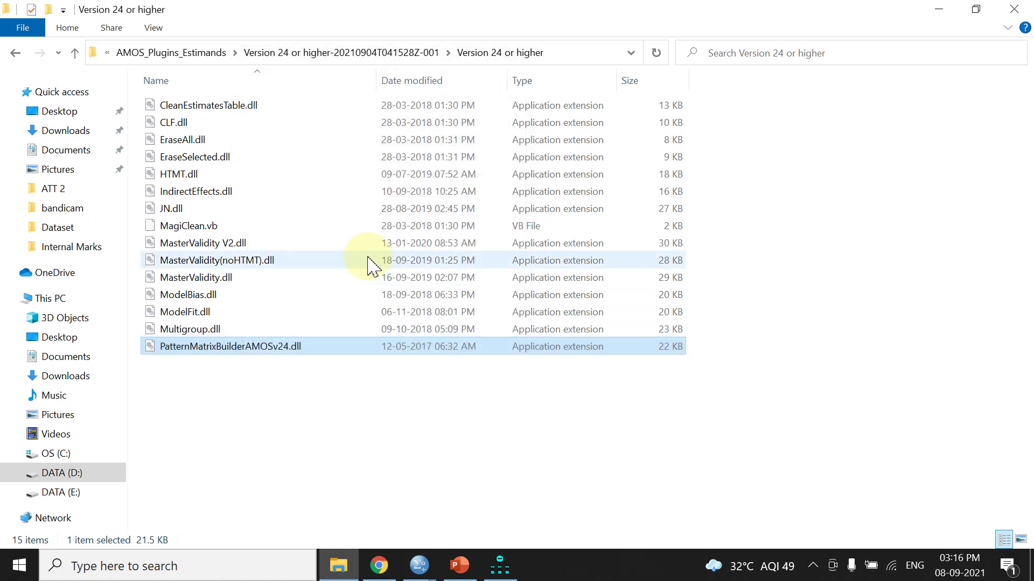
# Tick Unblock in Multigroup.dll's properties and apply the change.
pyautogui.click(214, 330)
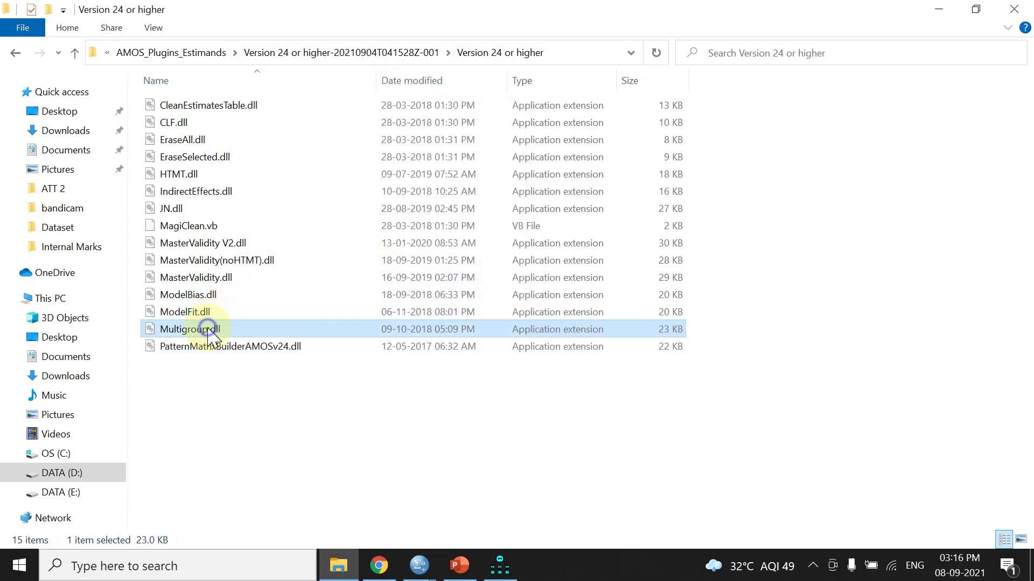
pyautogui.rightClick(214, 331)
pyautogui.click(251, 318)
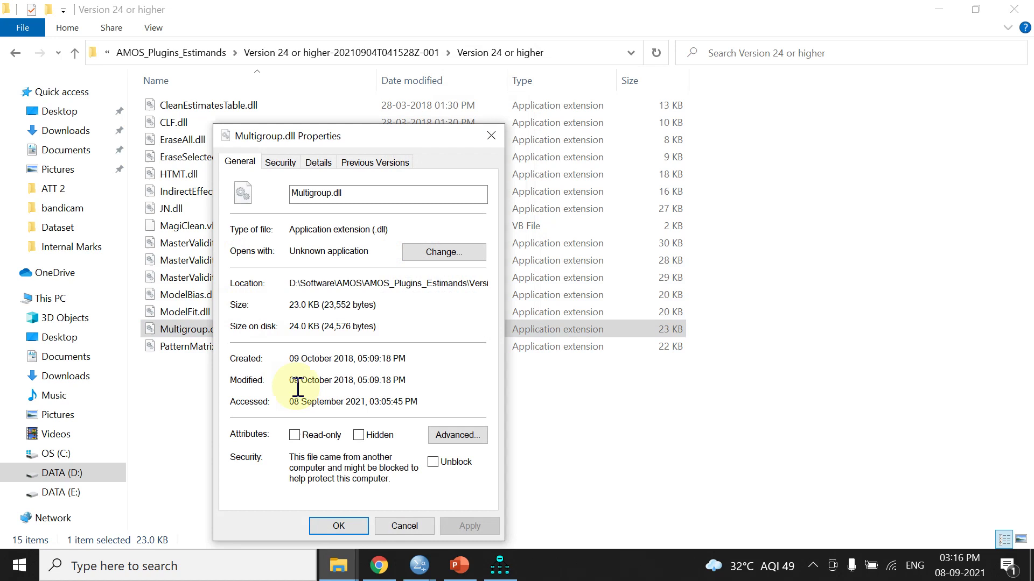
pyautogui.moveTo(400, 137); pyautogui.dragTo(469, 71)
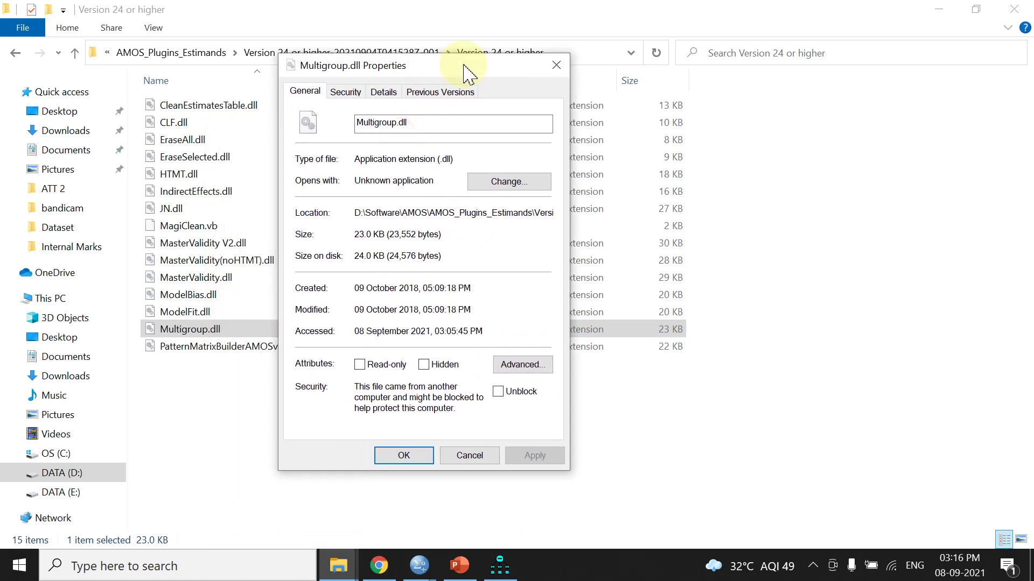
pyautogui.click(498, 391)
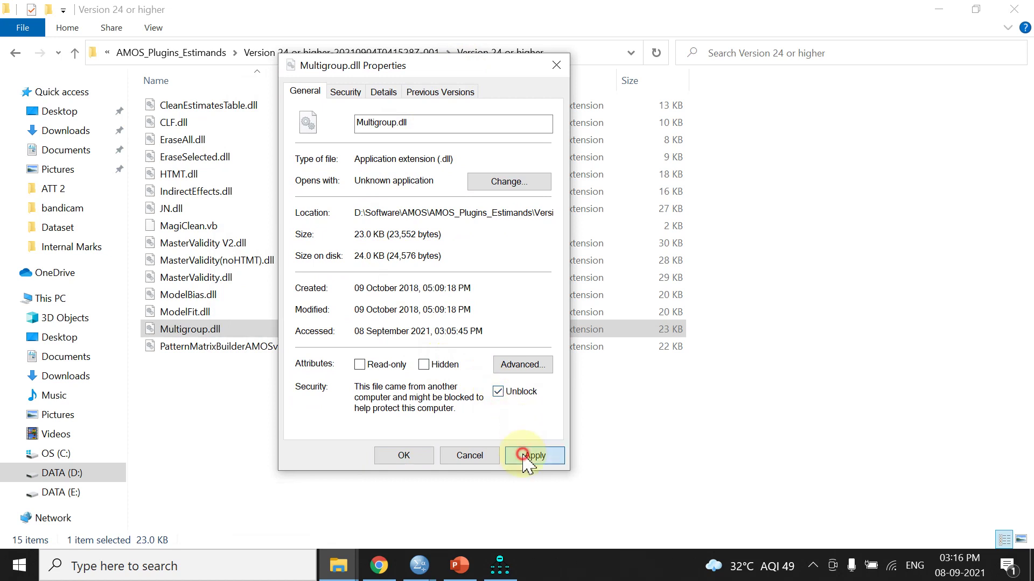
pyautogui.click(533, 456)
pyautogui.click(404, 455)
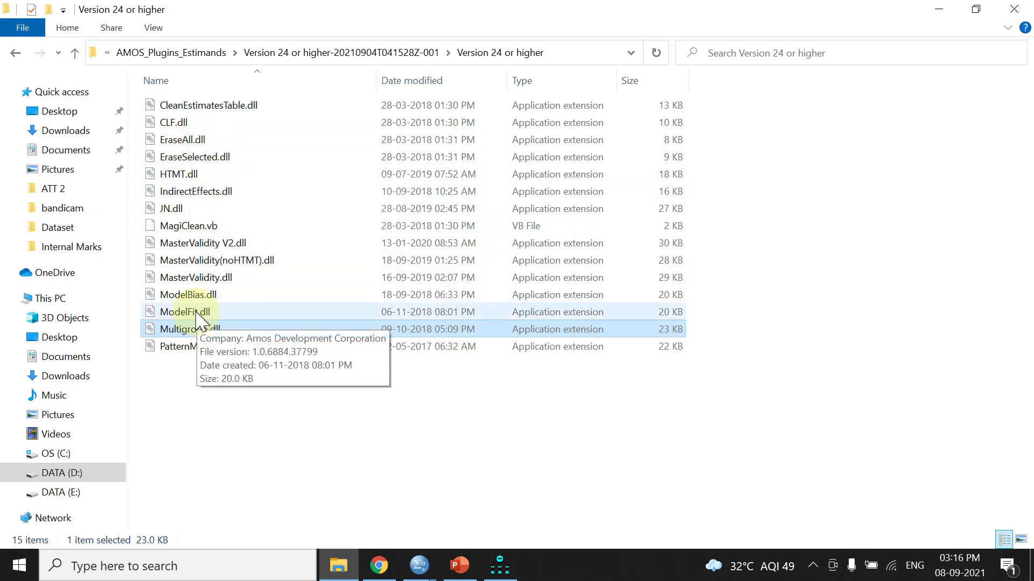
# Select all 15 plugin files, from CleanEstimatesTable.dll down, and copy them.
pyautogui.rightClick(188, 349)
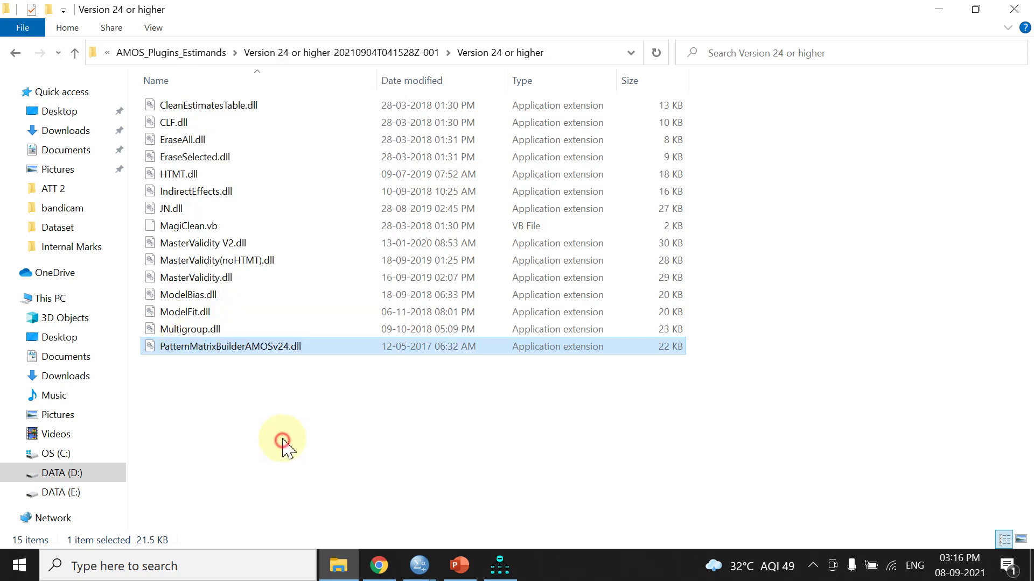
pyautogui.click(194, 105)
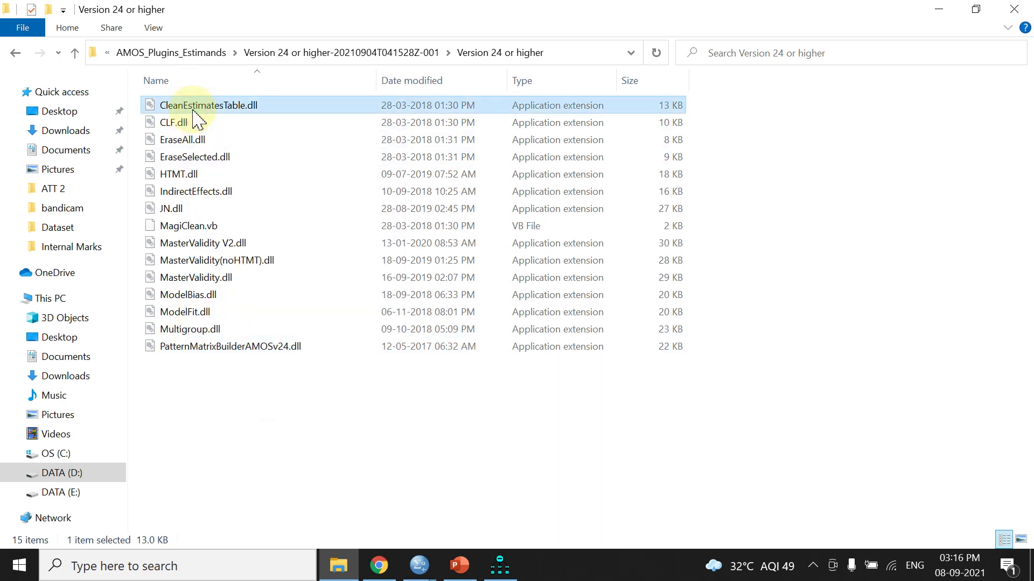
pyautogui.hotkey('shift', 'Down')
pyautogui.hotkey('shift', 'Down')
pyautogui.hotkey('shift', 'Down')
pyautogui.hotkey('shift', 'Down')
pyautogui.hotkey('shift', 'Down')
pyautogui.hotkey('shift', 'Down')
pyautogui.hotkey('shift', 'Down')
pyautogui.hotkey('shift', 'Down')
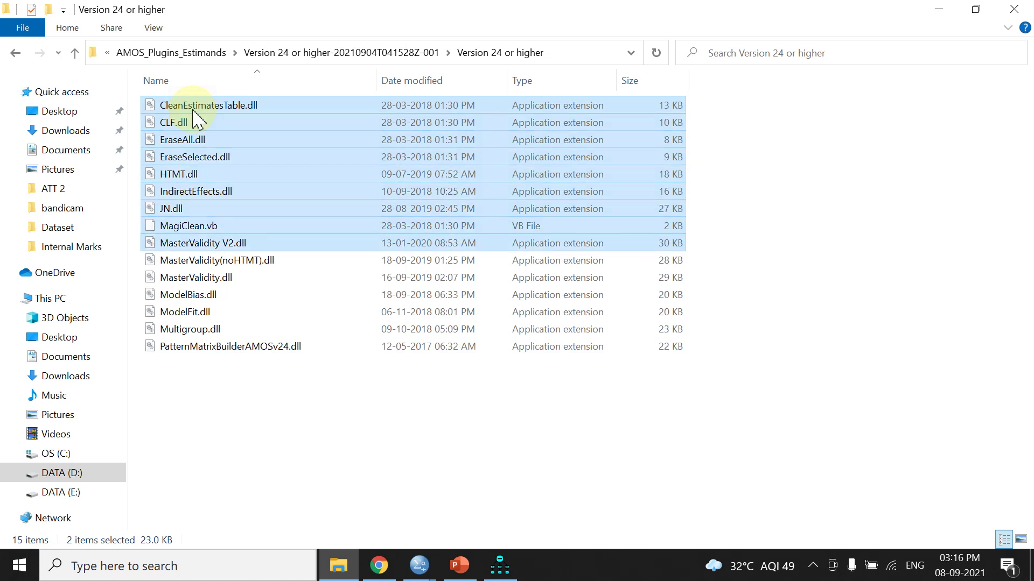
pyautogui.hotkey('shift', 'Down')
pyautogui.hotkey('shift', 'Down')
pyautogui.hotkey('shift', 'Down')
pyautogui.hotkey('shift', 'Down')
pyautogui.hotkey('shift', 'Down')
pyautogui.hotkey('shift', 'Down')
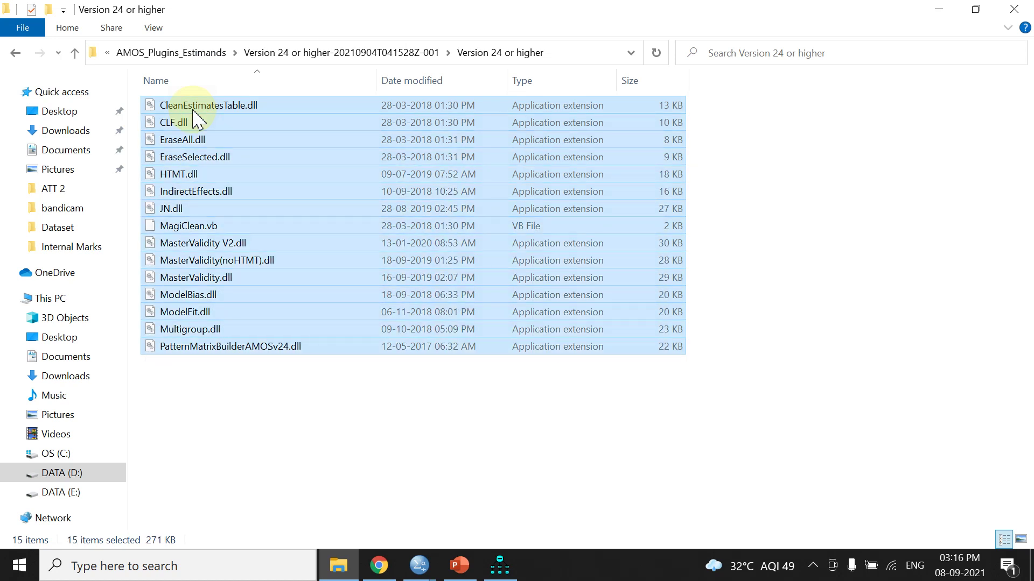
pyautogui.rightClick(276, 176)
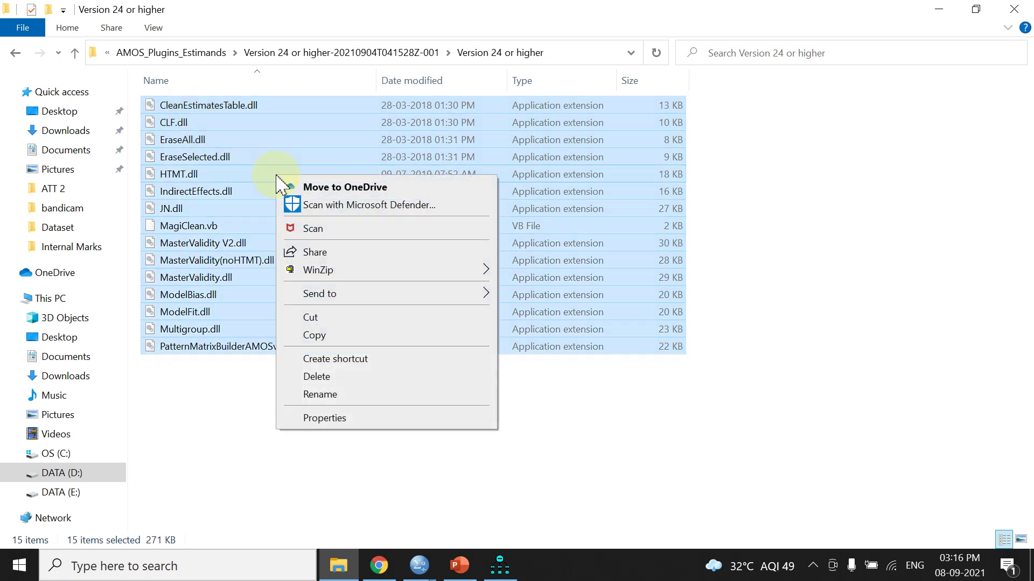
pyautogui.click(317, 335)
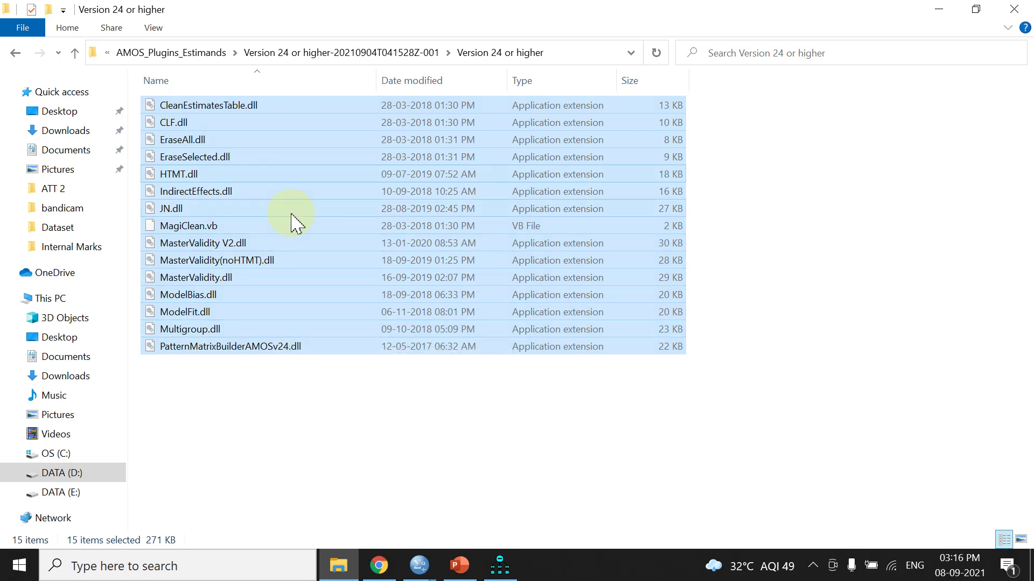
# Browse from the C: drive into the user's AppData\Local folder.
pyautogui.click(55, 454)
pyautogui.doubleClick(170, 296)
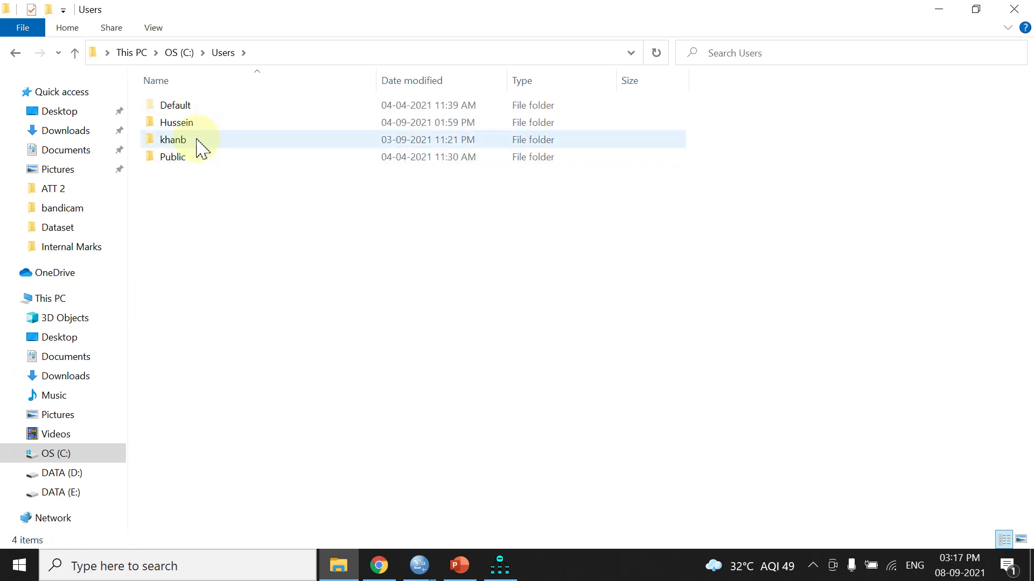
pyautogui.doubleClick(173, 140)
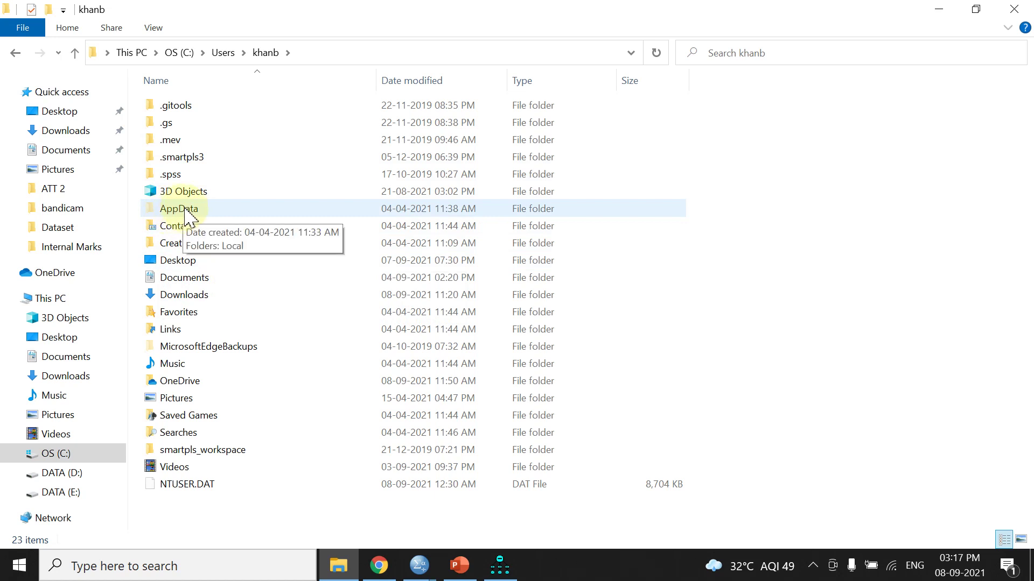
pyautogui.doubleClick(187, 211)
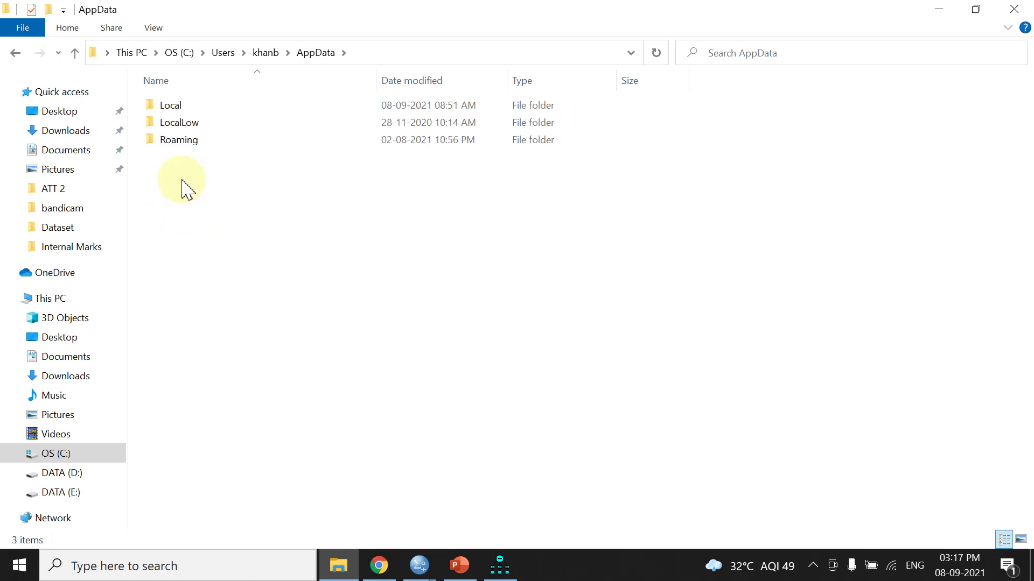
pyautogui.doubleClick(170, 106)
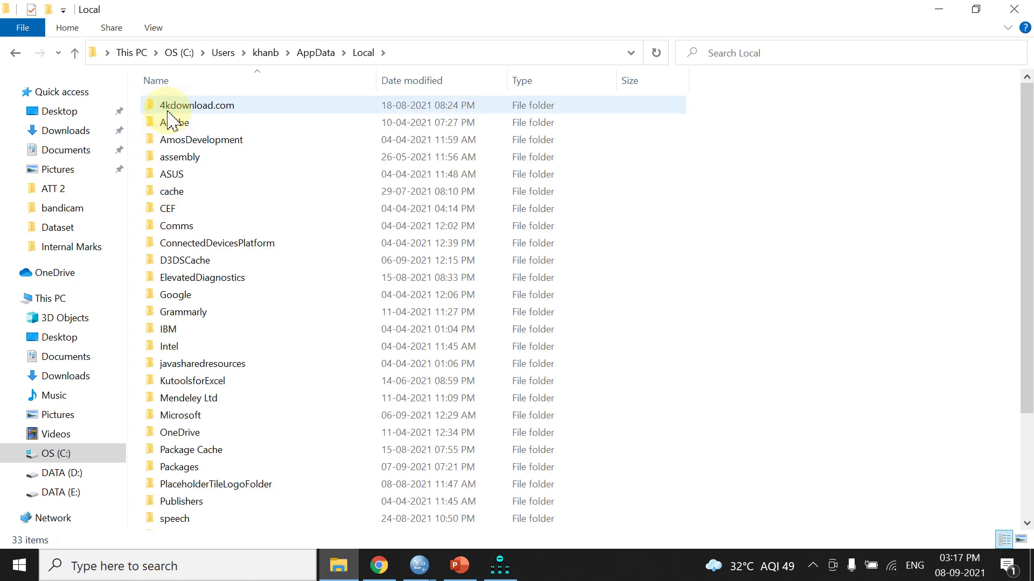
# Open AmosDevelopment\Amos\24\Plugins, then switch to the Amos window.
pyautogui.doubleClick(174, 146)
pyautogui.doubleClick(172, 106)
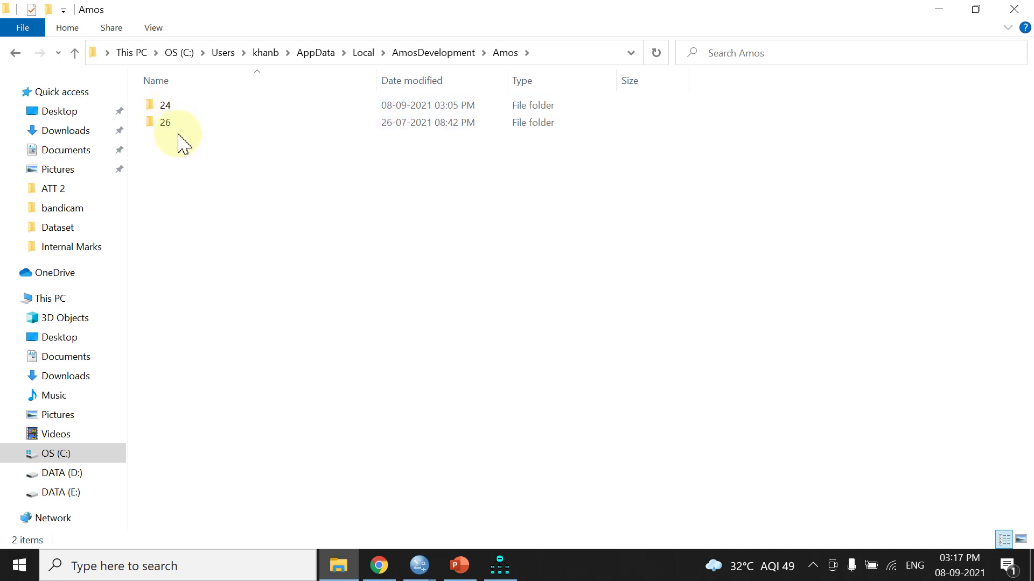
pyautogui.doubleClick(170, 105)
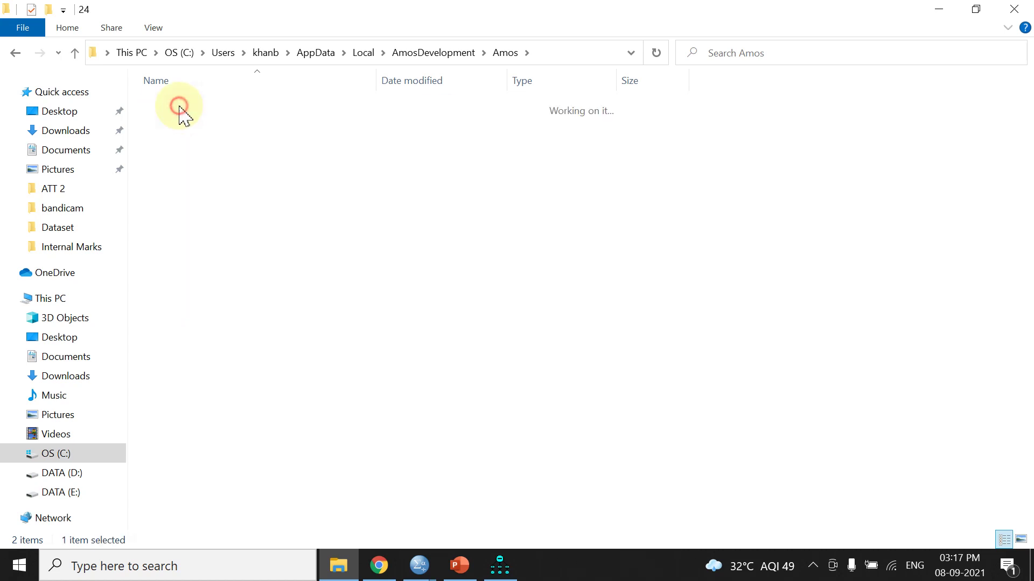
pyautogui.moveTo(175, 106)
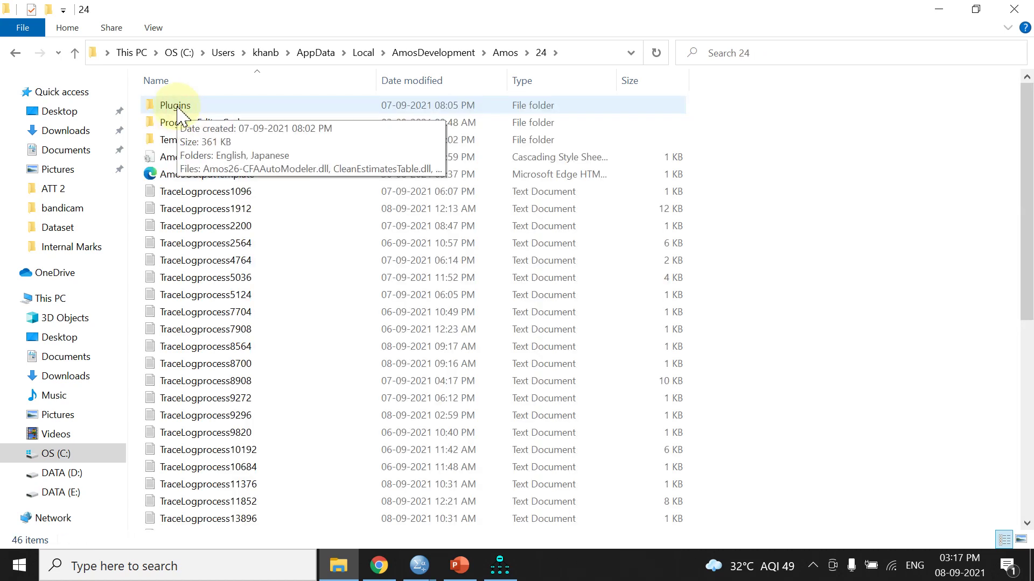
pyautogui.doubleClick(175, 105)
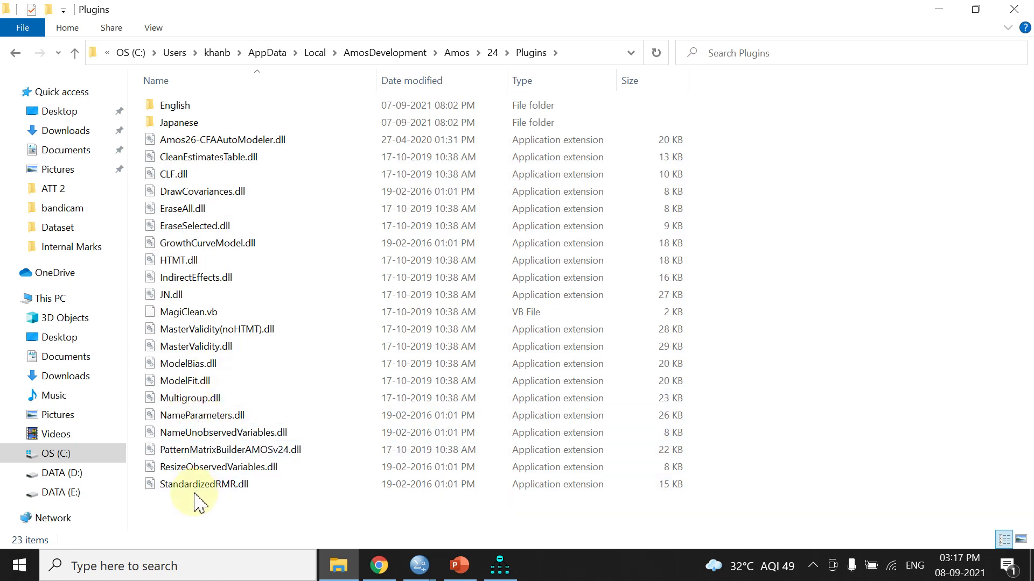
pyautogui.click(499, 565)
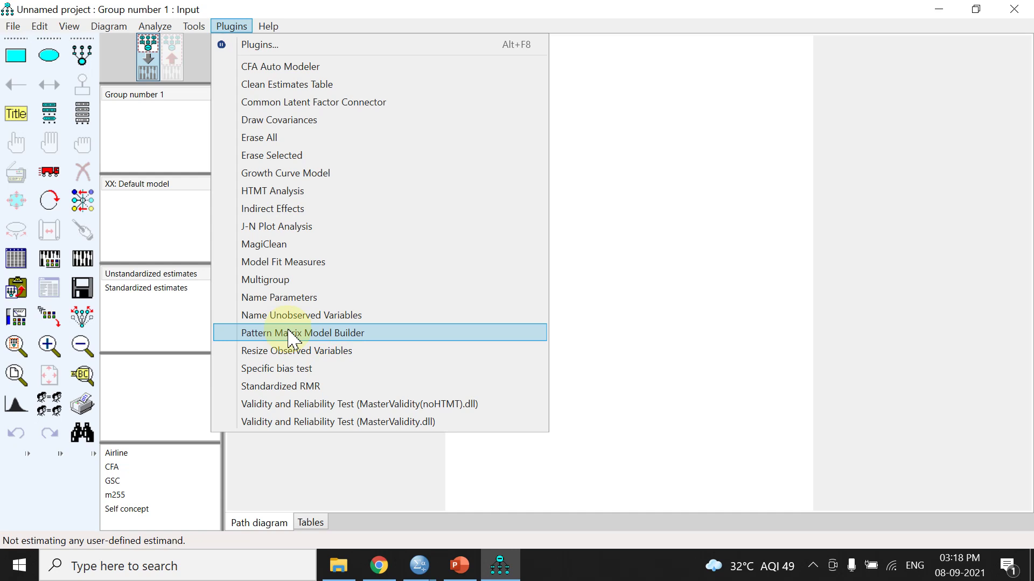
# Dismiss the Amos plugin list and switch to the hsbdataNew.sav Data Editor in SPSS.
pyautogui.click(336, 488)
pyautogui.hotkey('alt', 'Tab')
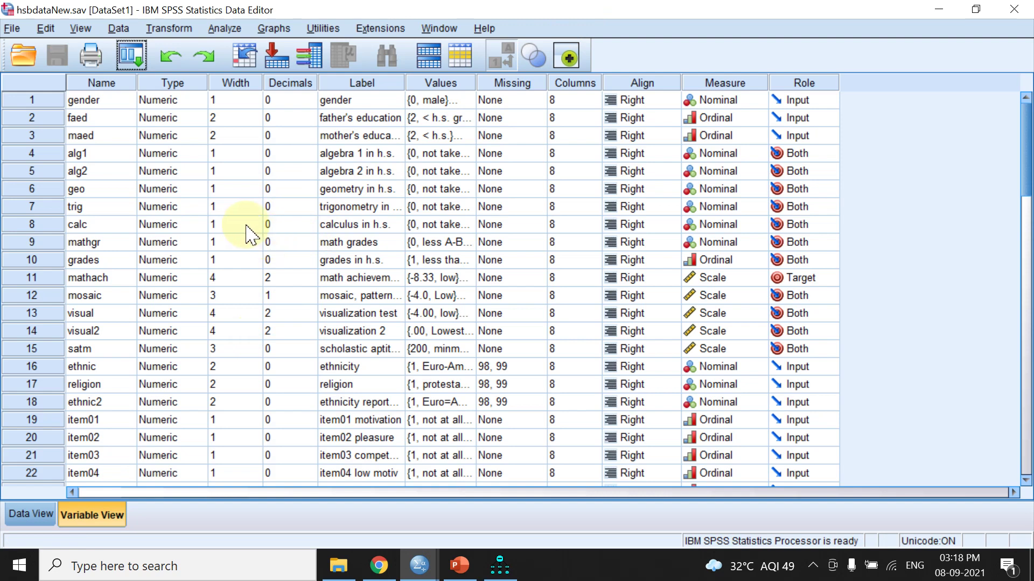
# Rerun the Factor Analysis from the recently used dialogs.
pyautogui.click(131, 58)
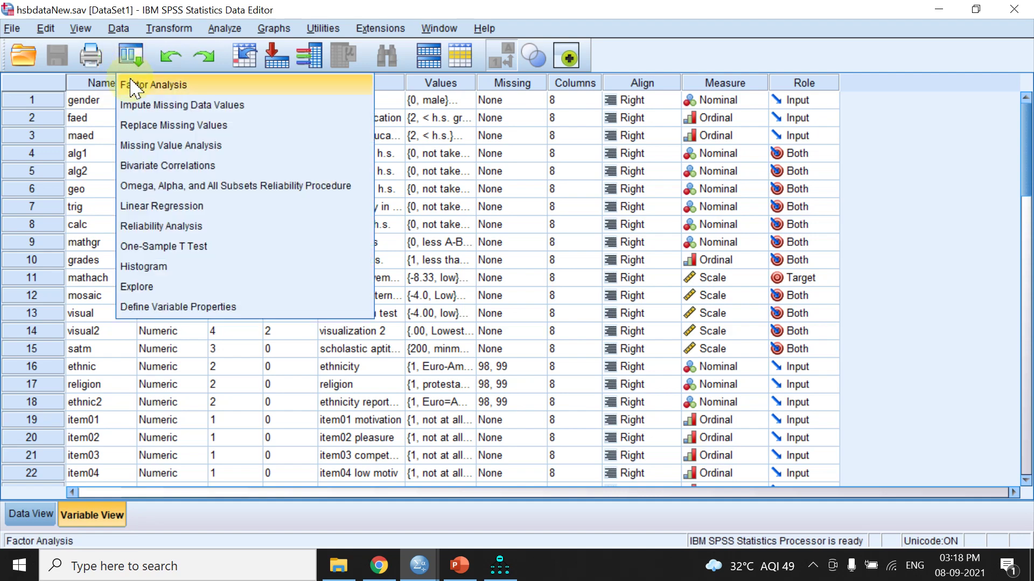
pyautogui.click(149, 87)
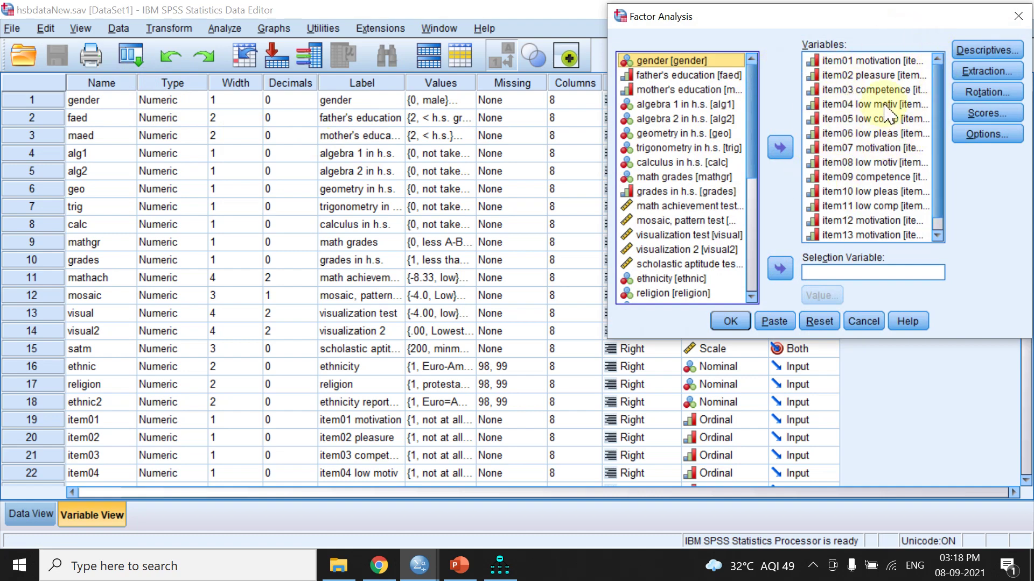
pyautogui.click(729, 321)
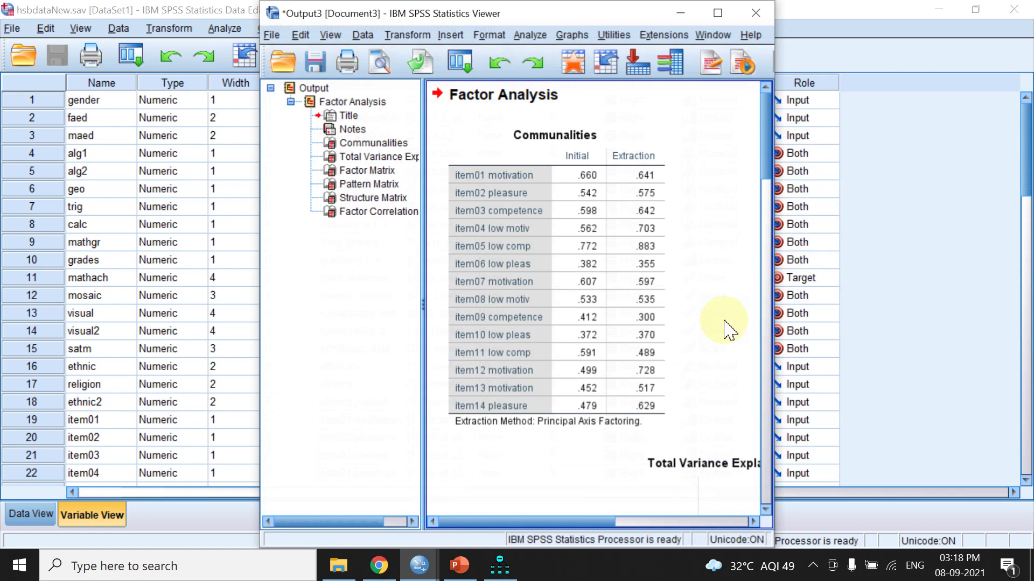
pyautogui.scroll(-4, 657, 139)
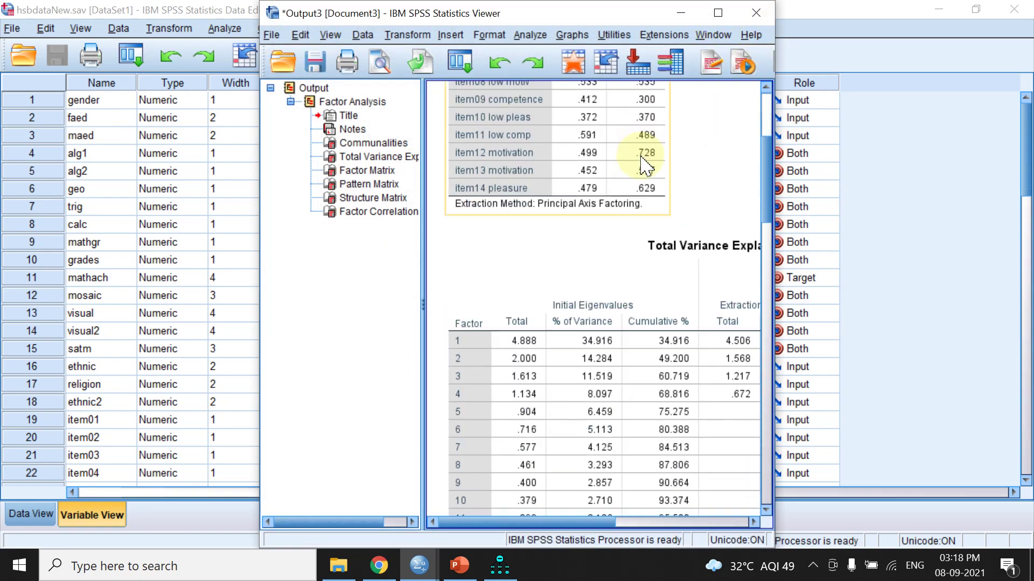
pyautogui.scroll(-2, 646, 161)
# Maximize the output Viewer and select the Promax Pattern Matrix table.
pyautogui.click(717, 13)
pyautogui.scroll(-5, 580, 217)
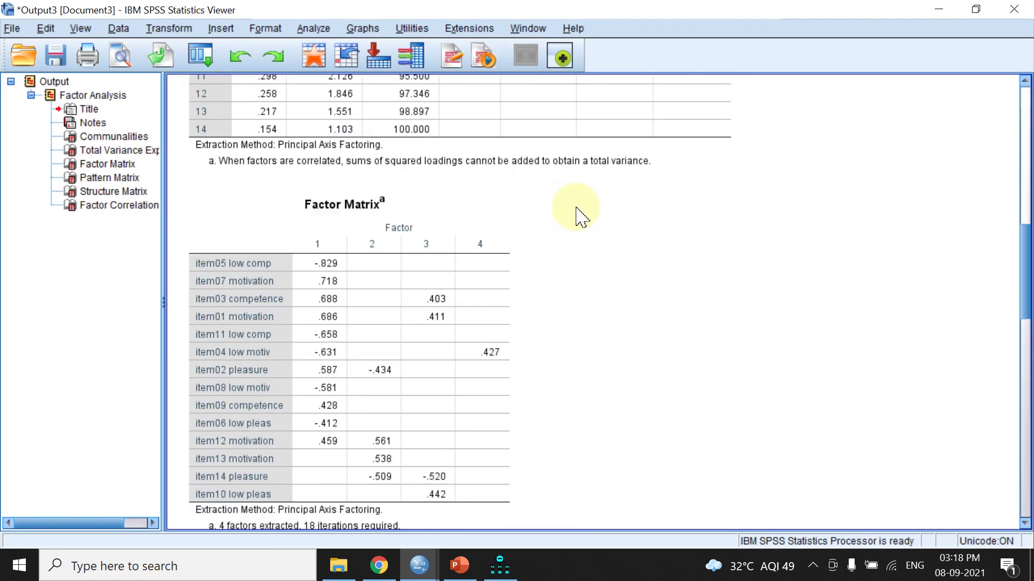
pyautogui.scroll(-5, 580, 217)
pyautogui.scroll(-5, 580, 216)
pyautogui.scroll(5, 580, 217)
pyautogui.scroll(-2, 580, 216)
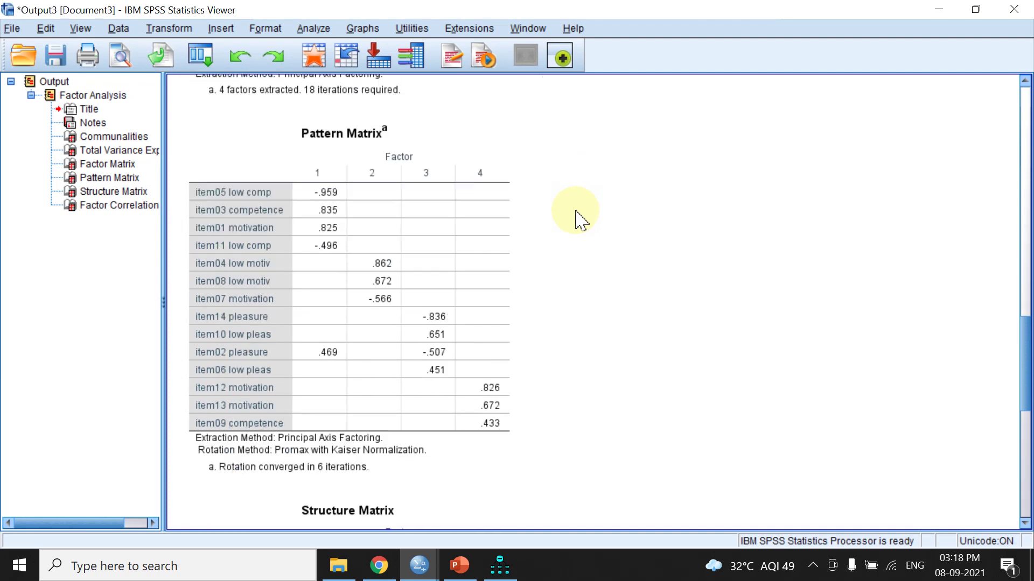
pyautogui.scroll(-3, 580, 217)
pyautogui.scroll(4, 580, 217)
pyautogui.click(477, 242)
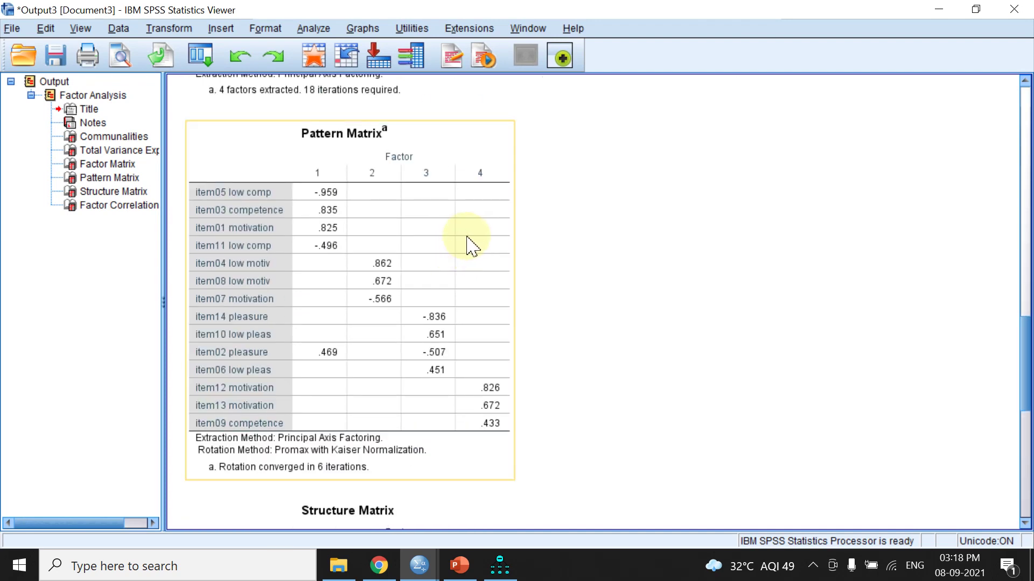
pyautogui.scroll(2, 473, 245)
pyautogui.scroll(-2, 460, 242)
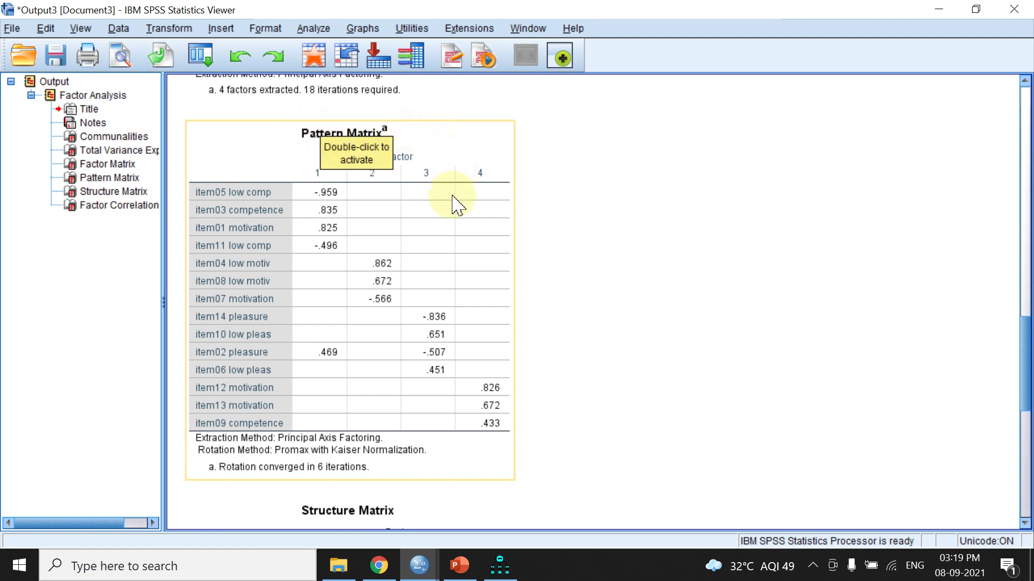
pyautogui.rightClick(475, 146)
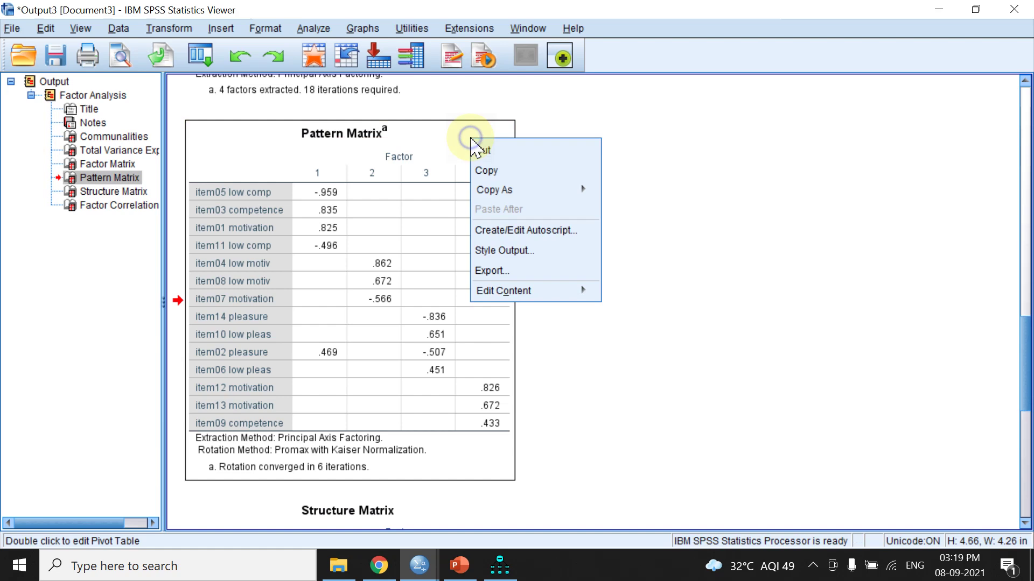
# Copy the Pattern Matrix and launch Amos's Pattern Matrix Model Builder plugin.
pyautogui.click(486, 171)
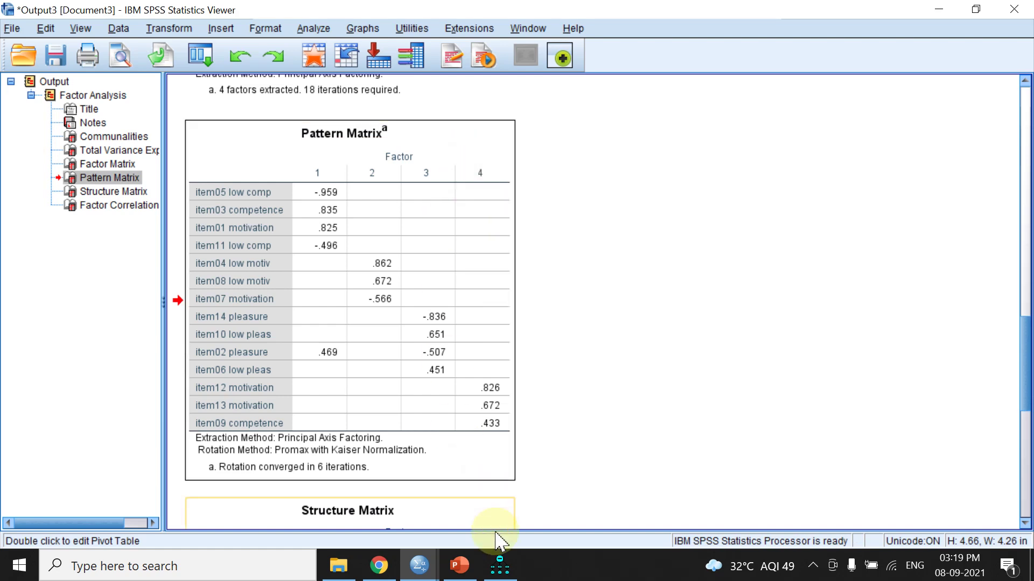
pyautogui.click(499, 566)
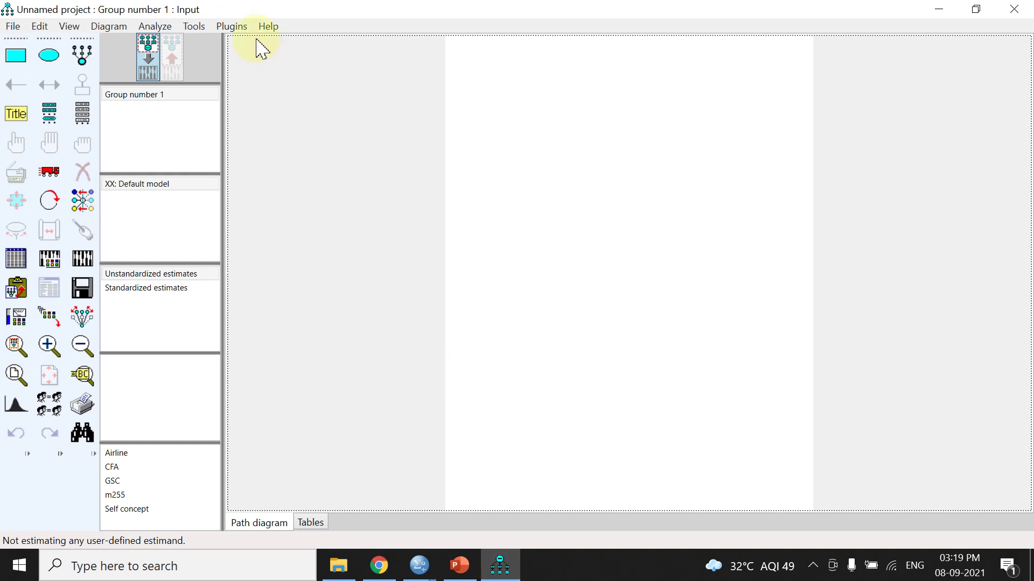
pyautogui.click(234, 27)
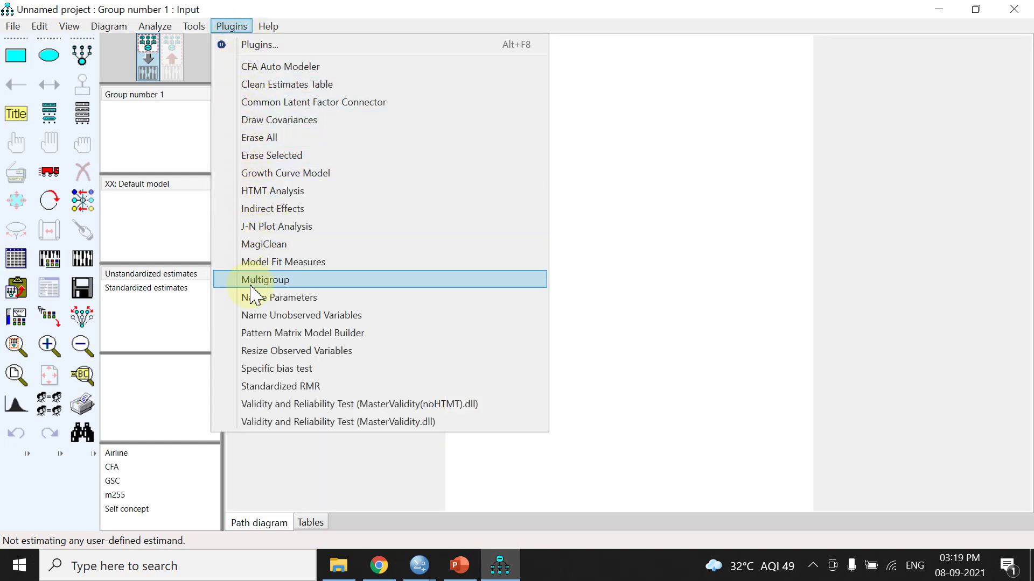
pyautogui.click(261, 333)
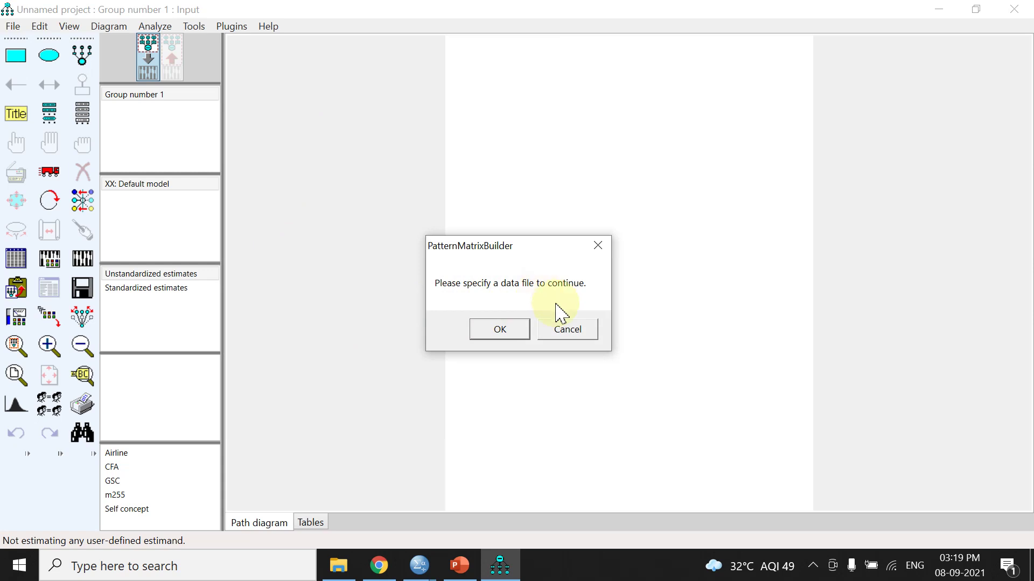
# Attach hsbdataNew.sav as the data file for Group number 1.
pyautogui.click(511, 331)
pyautogui.click(467, 324)
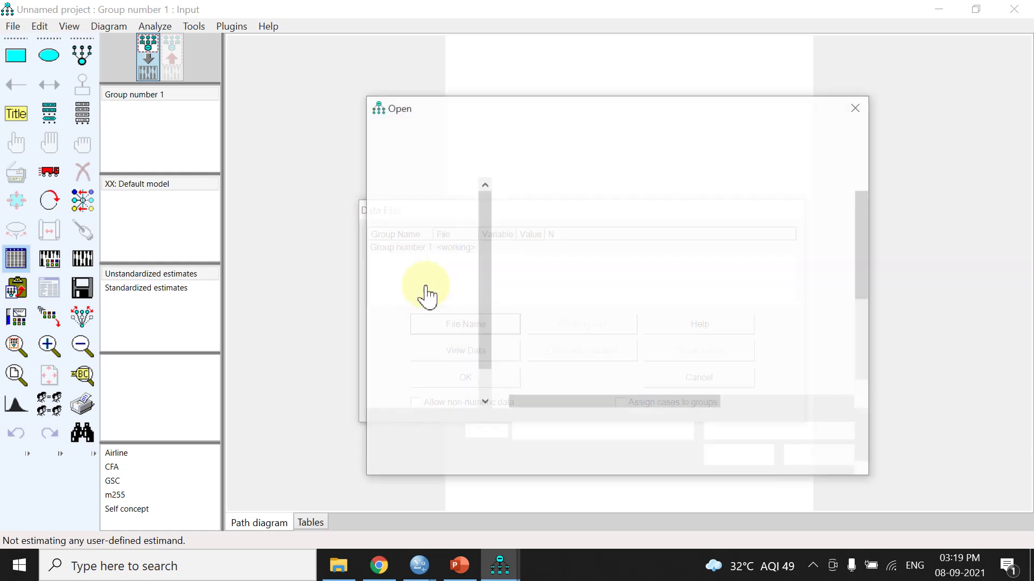
pyautogui.scroll(-2, 554, 300)
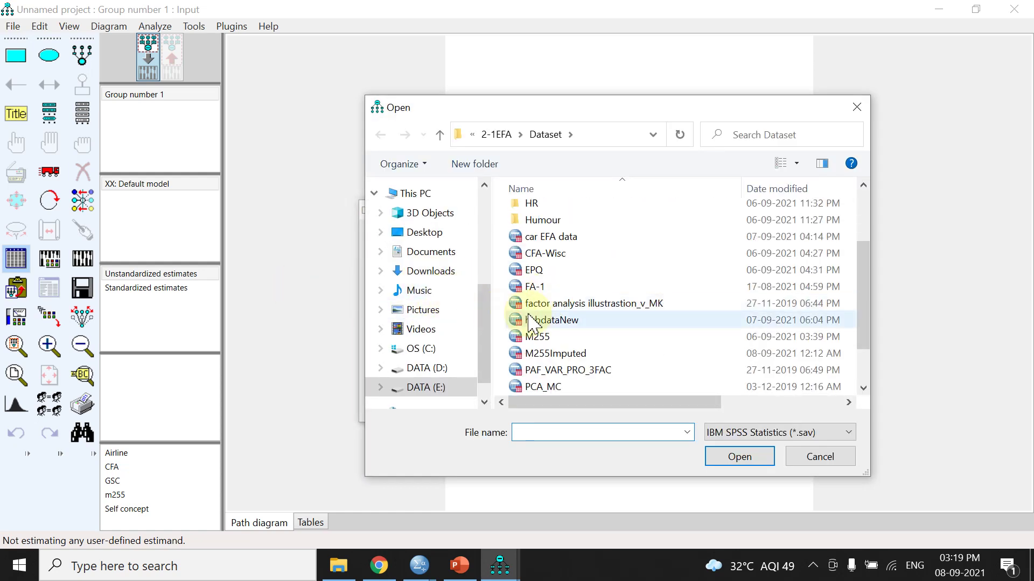
pyautogui.click(549, 319)
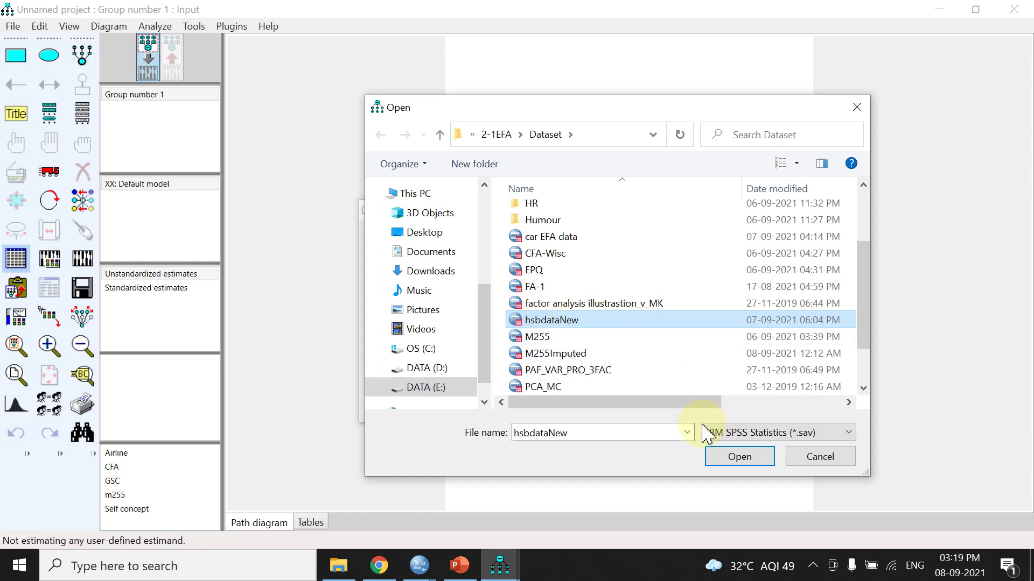
pyautogui.click(739, 456)
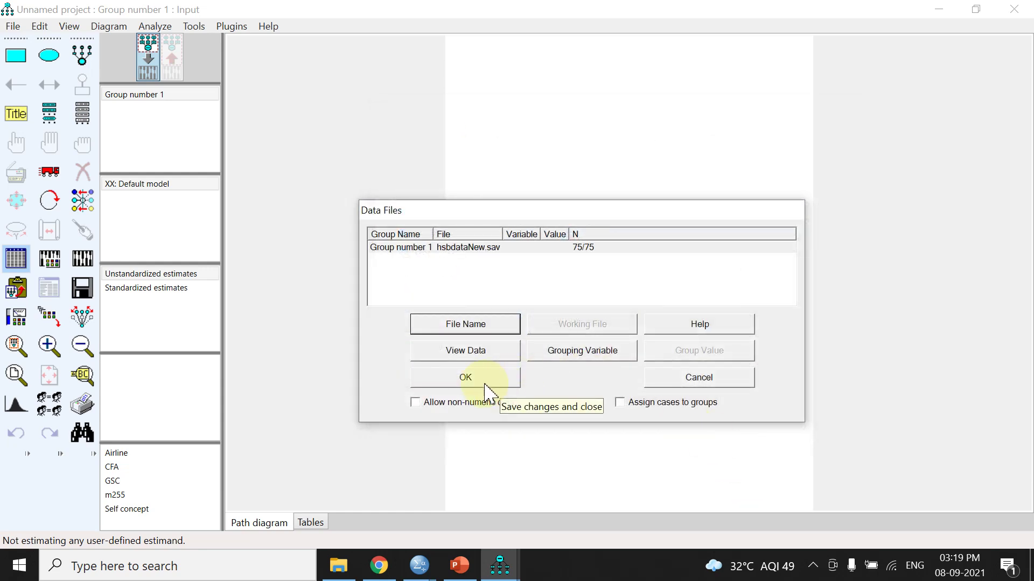
# Paste the pattern matrix into the builder and run Create Diagram, dismissing the invalid-name error.
pyautogui.click(465, 377)
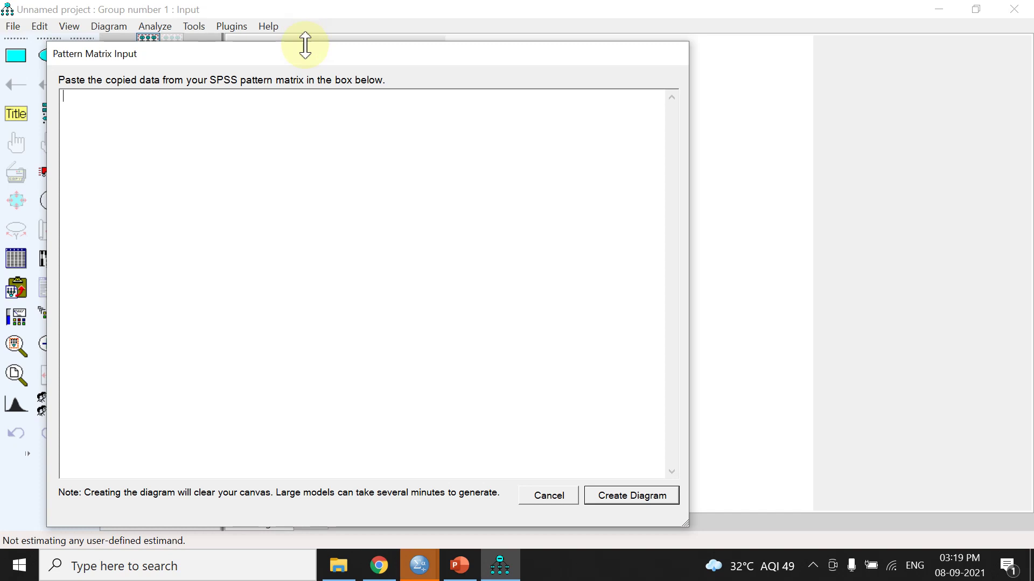
pyautogui.moveTo(305, 50); pyautogui.dragTo(327, 23)
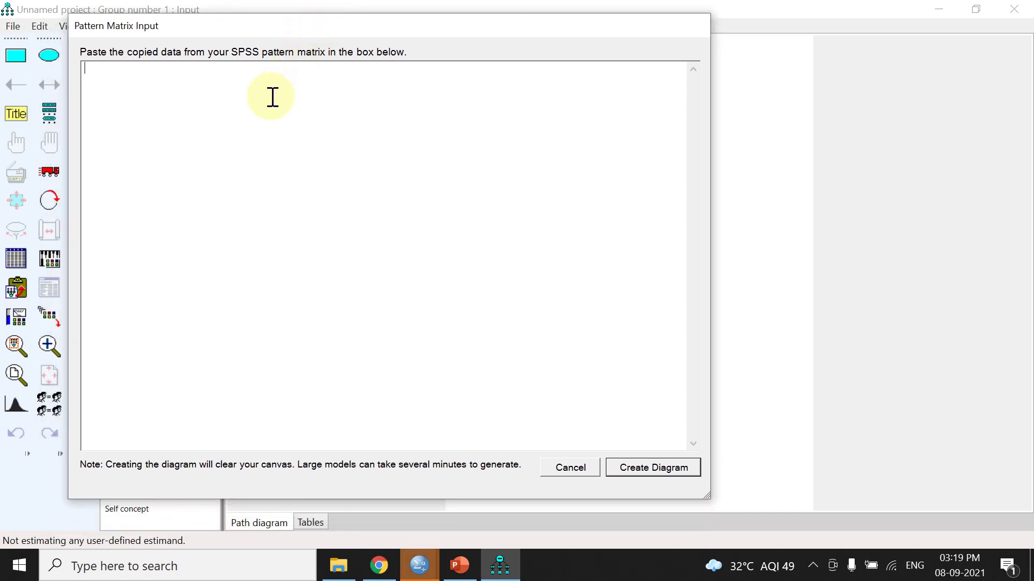
pyautogui.click(274, 96)
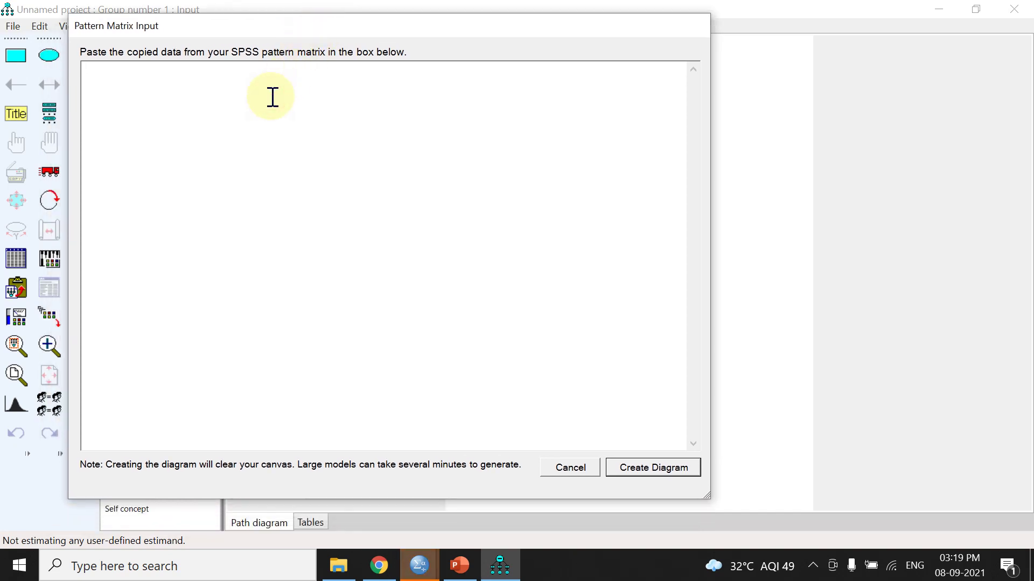
pyautogui.hotkey('ctrl', 'v')
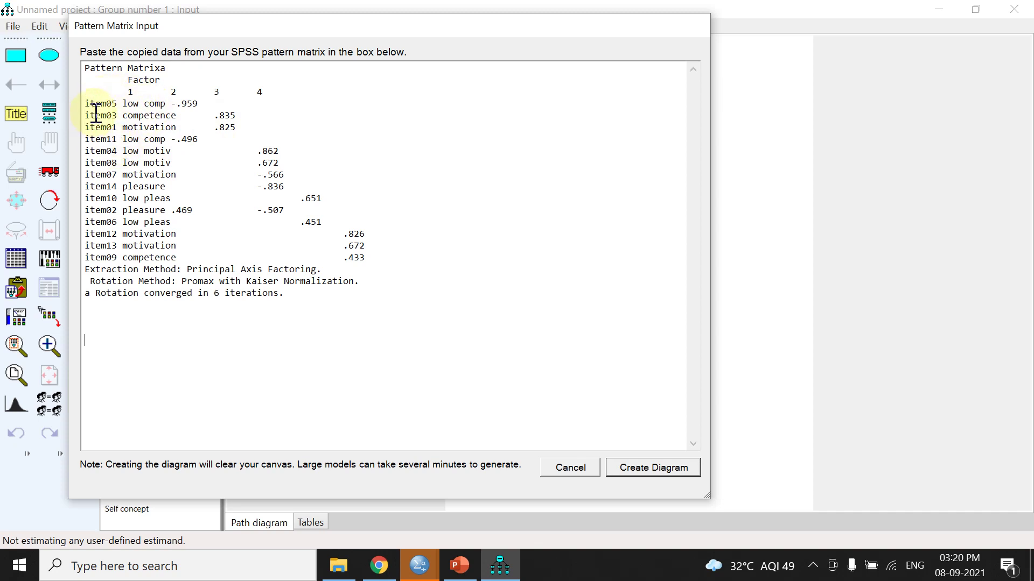
pyautogui.click(651, 472)
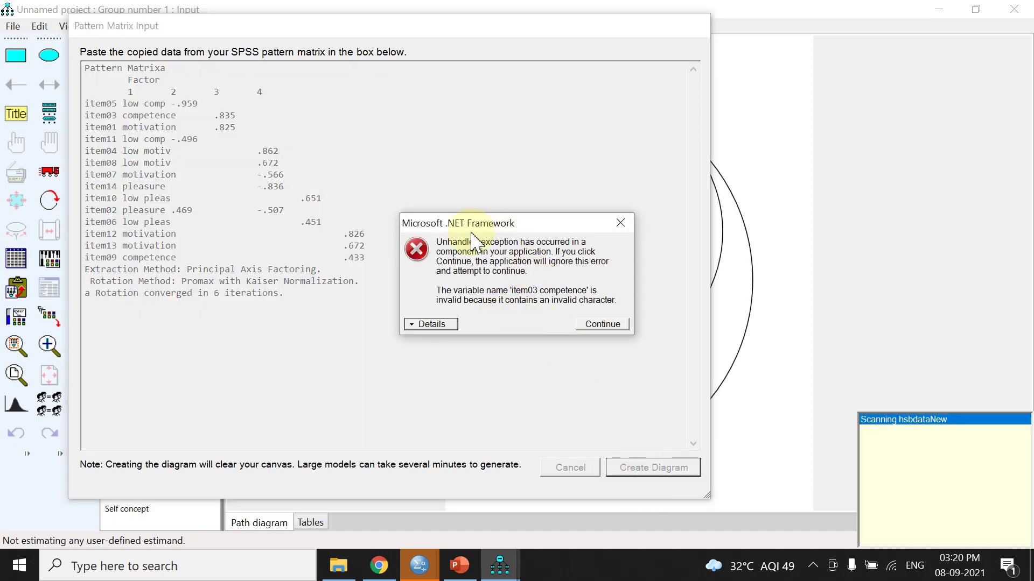
pyautogui.click(602, 324)
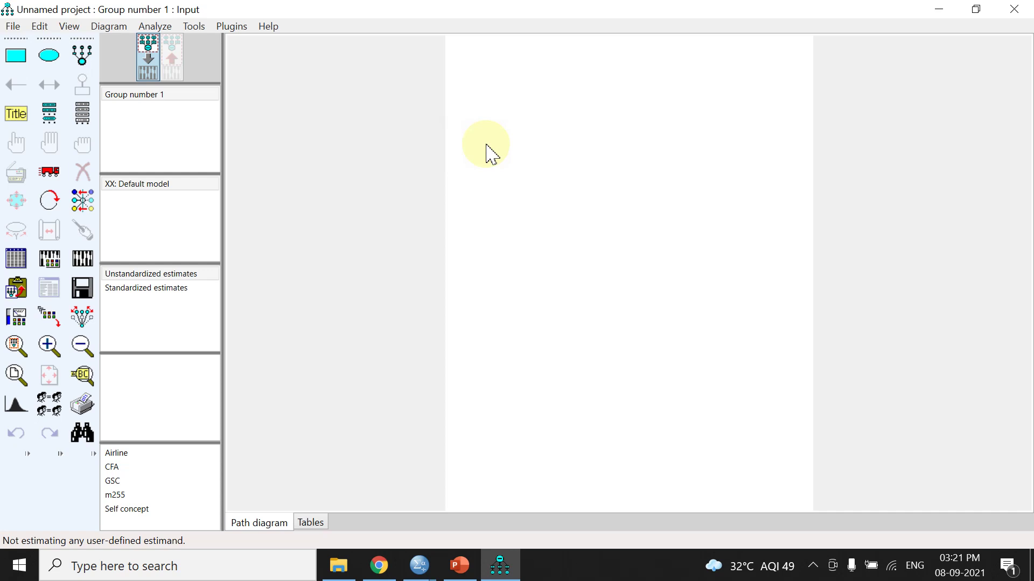
# Glance at the Pattern Matrix output, then switch to the hsbdataNew.sav Data Editor.
pyautogui.click(417, 565)
pyautogui.click(622, 485)
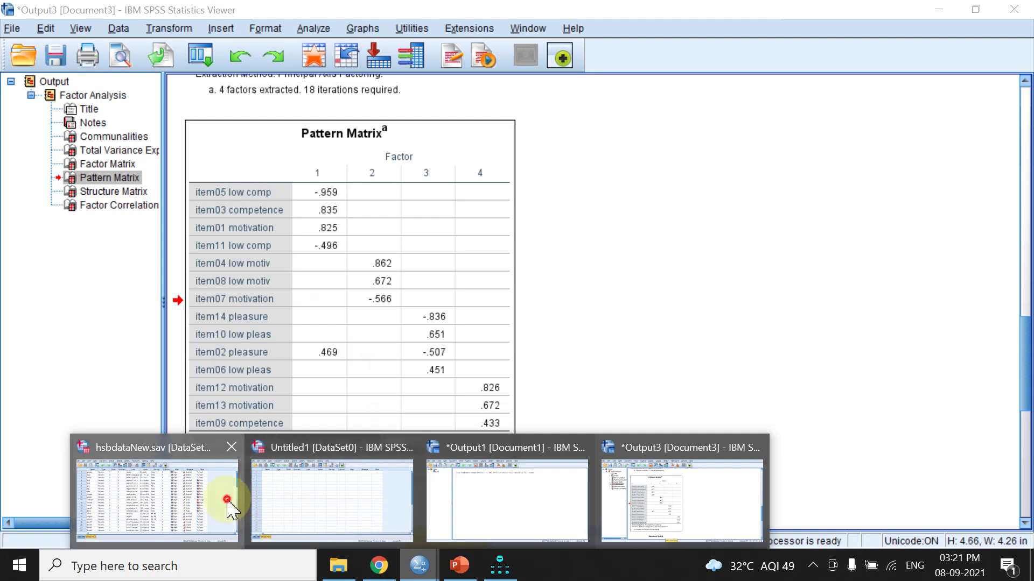
pyautogui.click(157, 497)
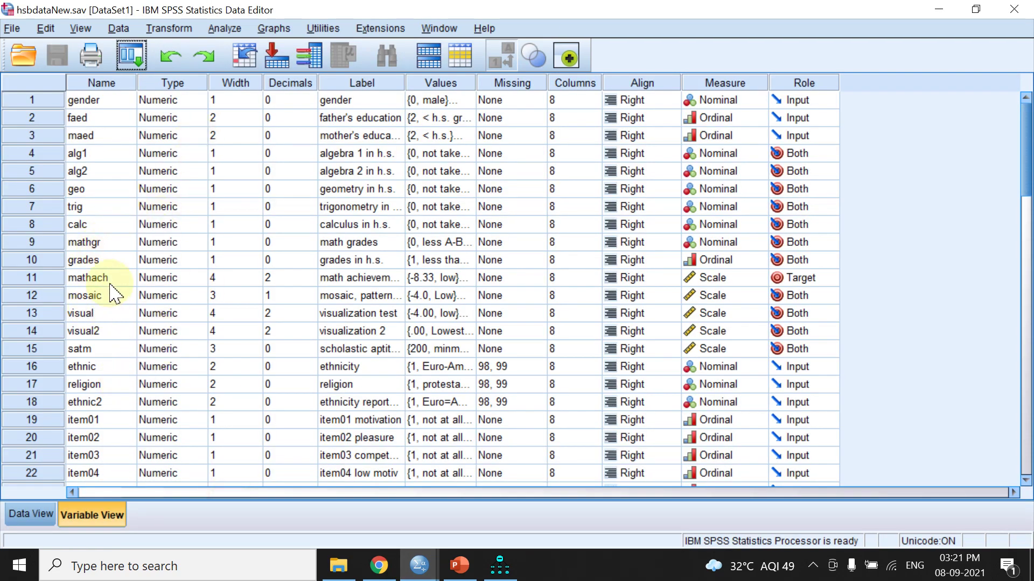
pyautogui.scroll(-2, 105, 291)
# Select the item01–item03 names and item01 label, then return to the Pattern Matrix output.
pyautogui.click(85, 314)
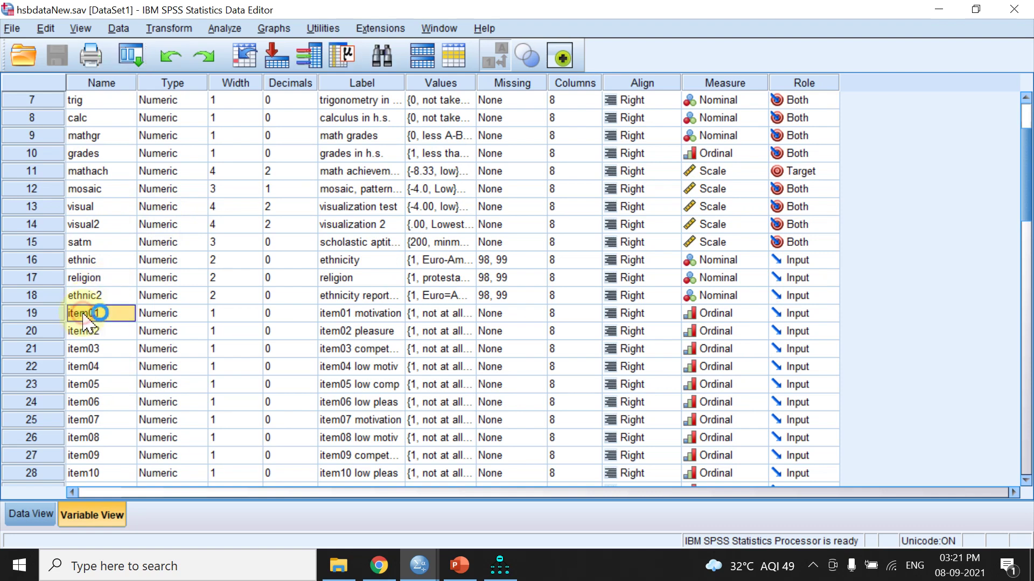
pyautogui.click(84, 332)
pyautogui.click(84, 349)
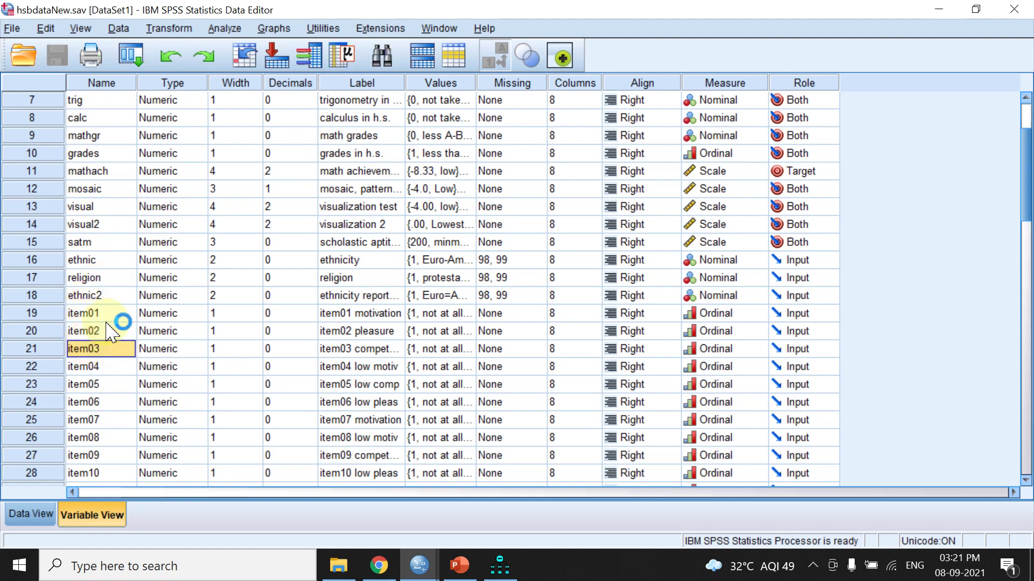
pyautogui.click(340, 313)
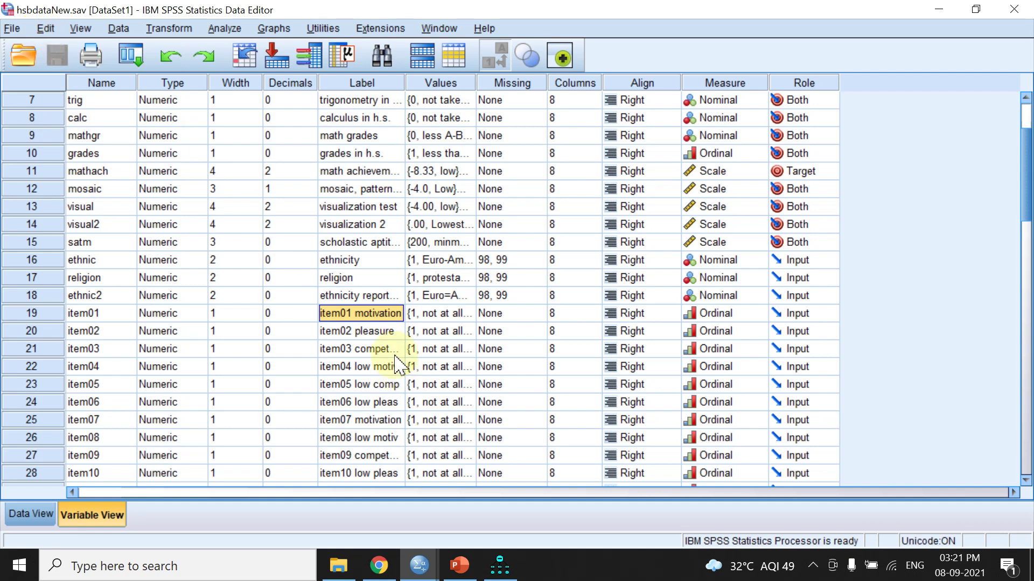
pyautogui.moveTo(419, 566)
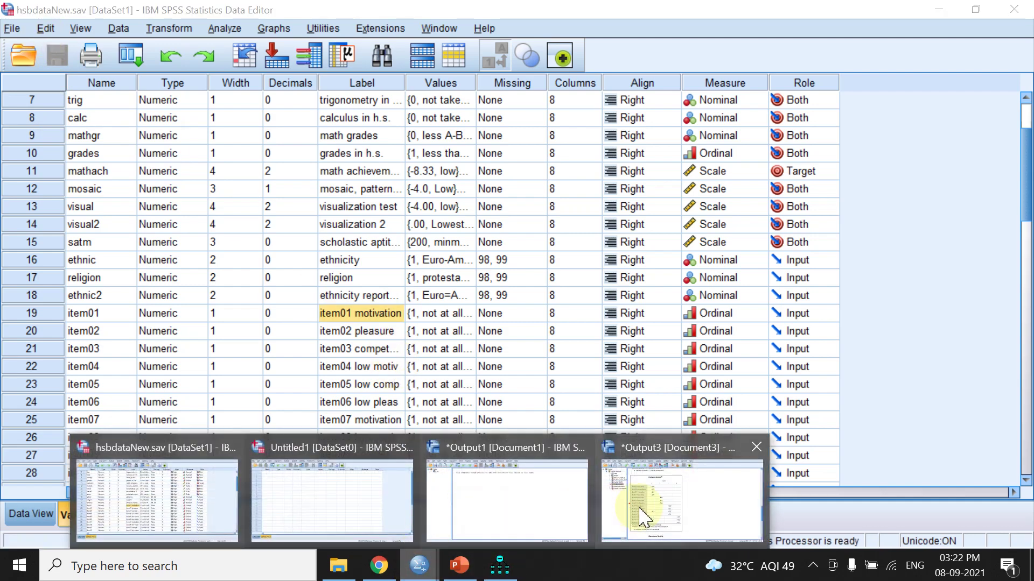
pyautogui.click(662, 501)
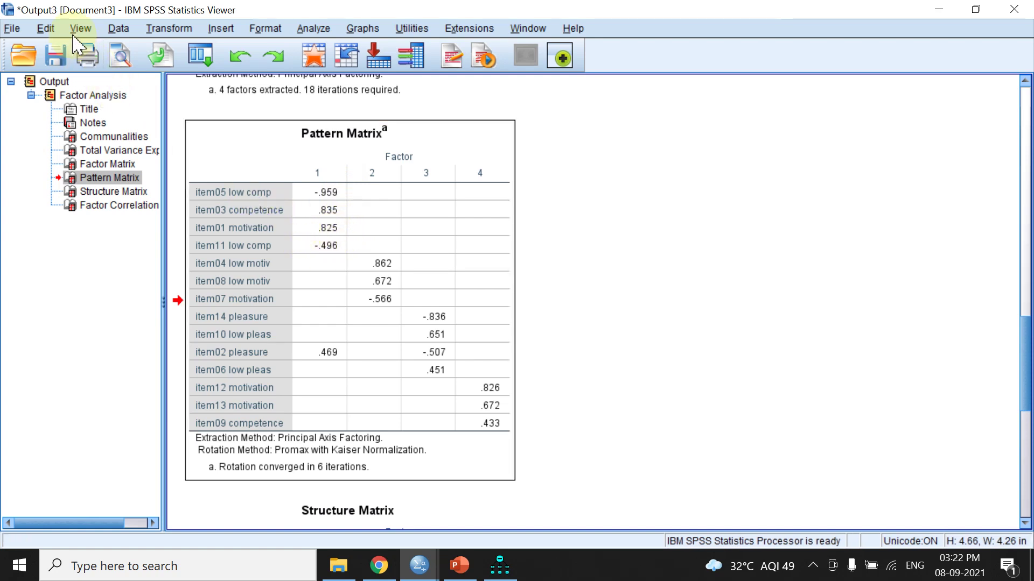
# Set Output options so pivot tables show variables as Names, then apply and confirm.
pyautogui.click(45, 28)
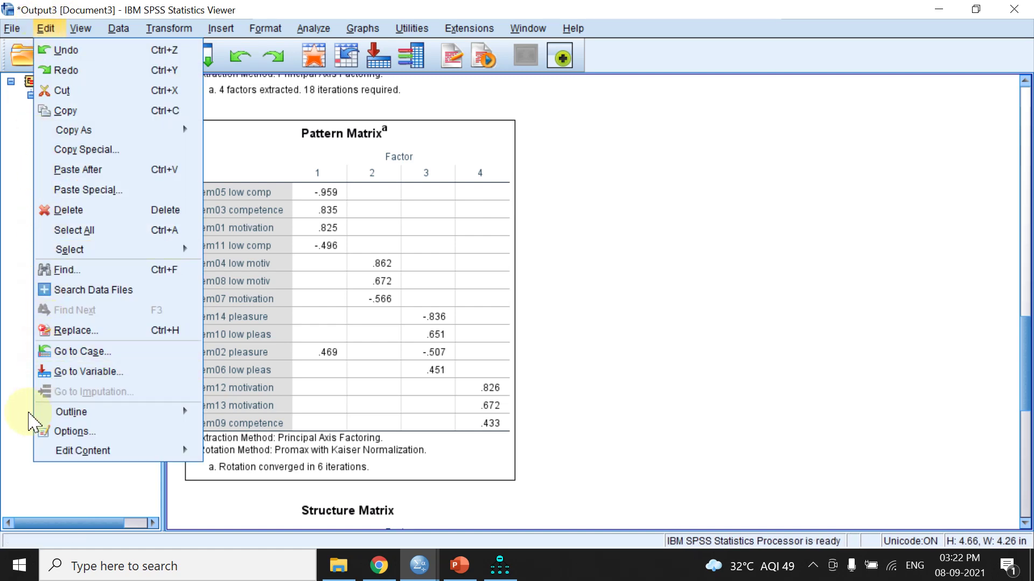
pyautogui.click(71, 432)
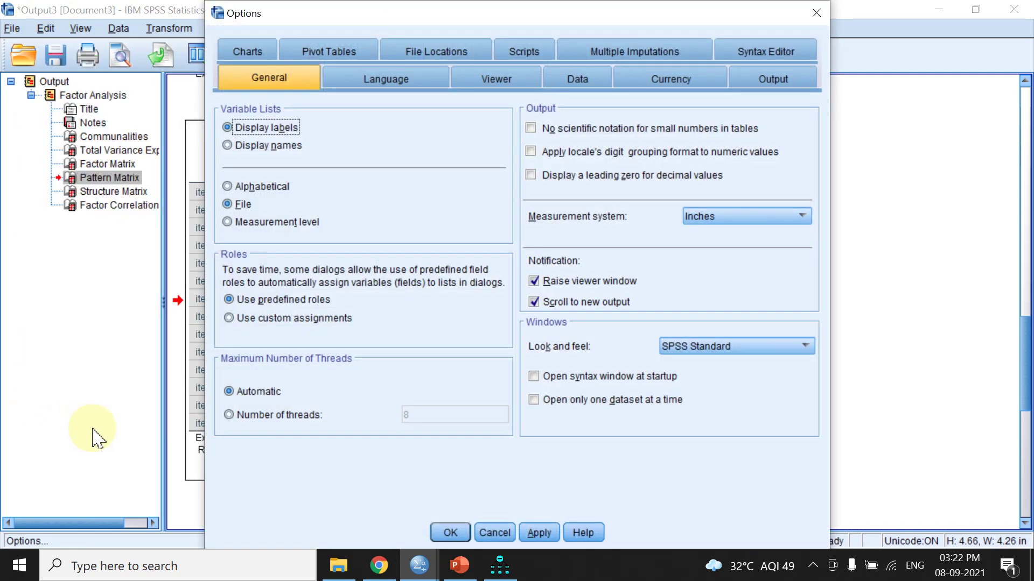
pyautogui.click(767, 78)
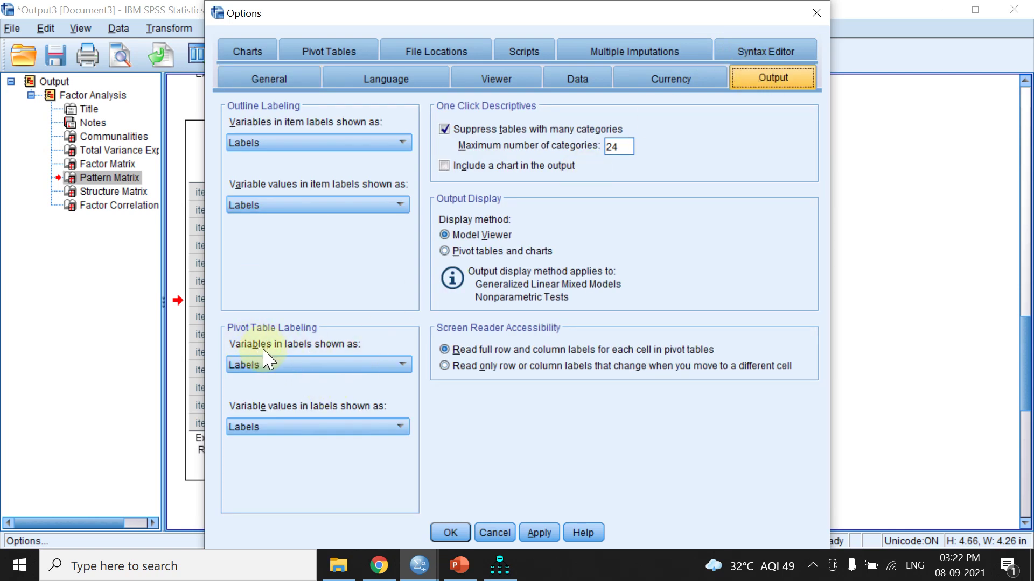
pyautogui.click(300, 365)
pyautogui.click(246, 397)
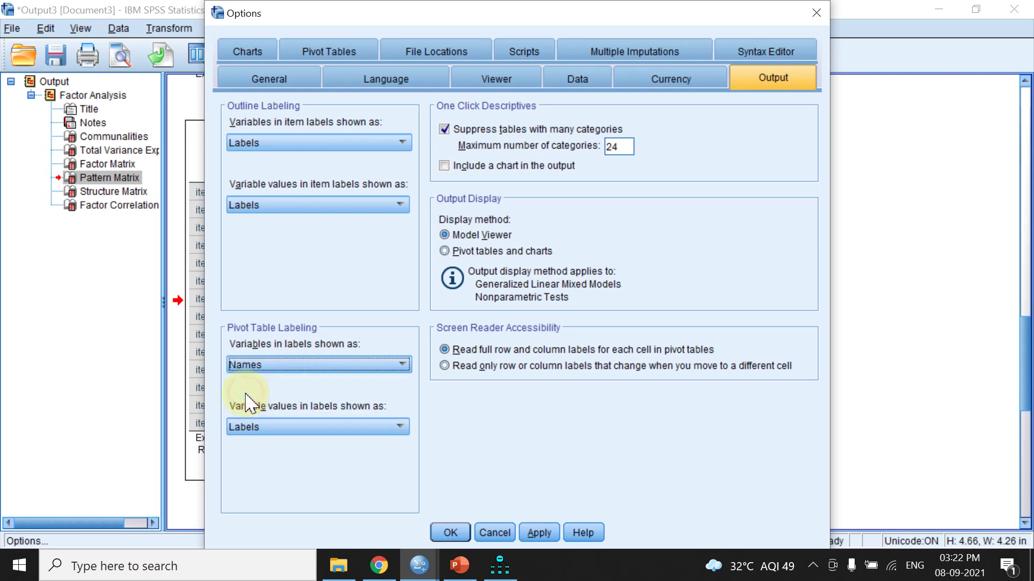
pyautogui.click(539, 533)
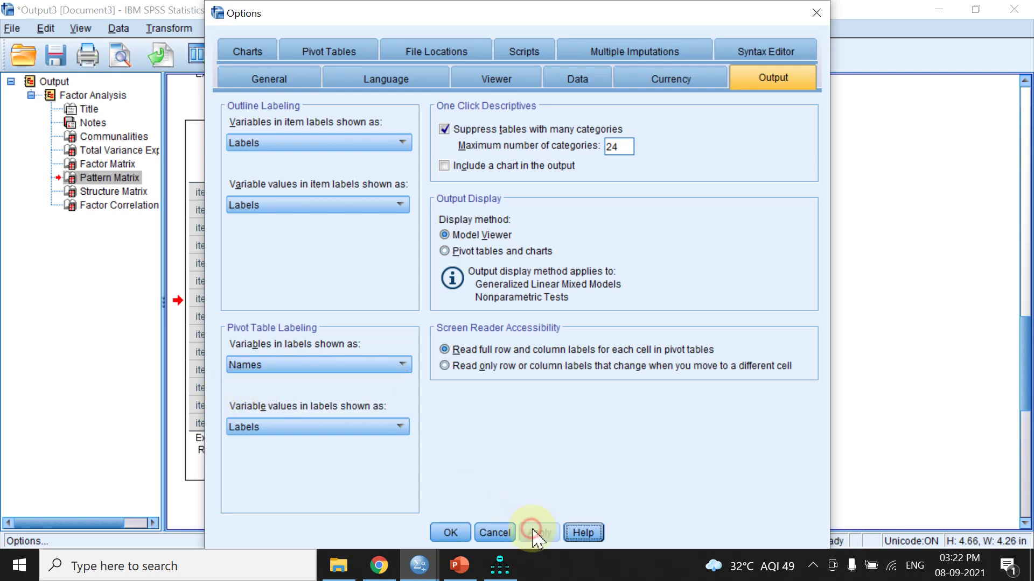
pyautogui.click(450, 532)
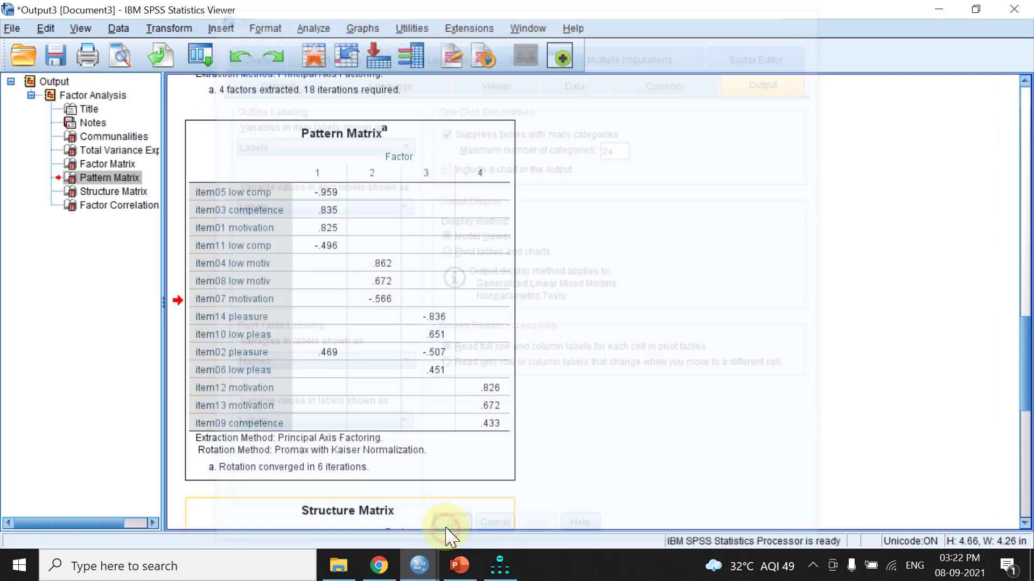
# Rerun the factor analysis from Recall Dialogs.
pyautogui.click(199, 55)
pyautogui.click(232, 85)
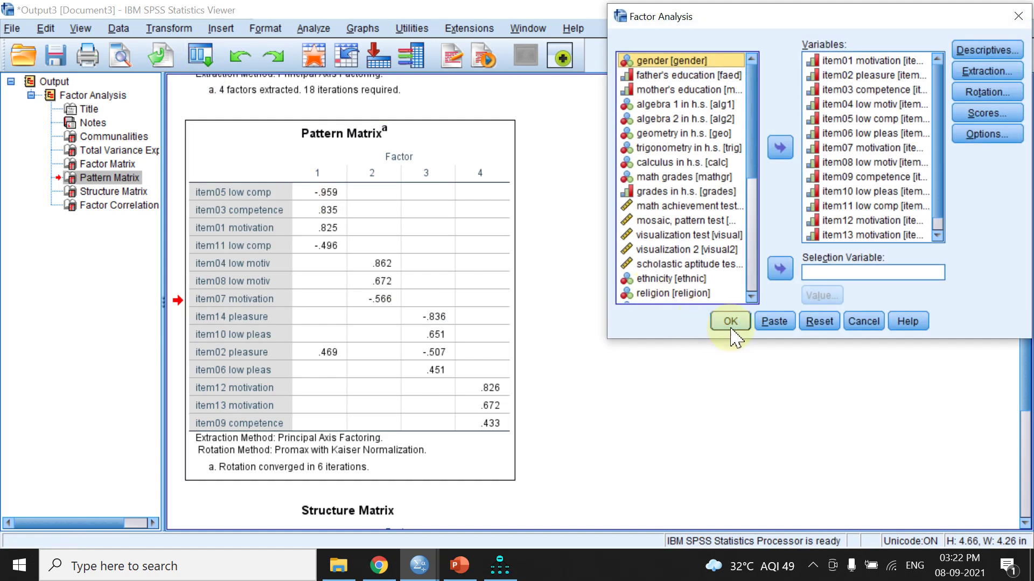
pyautogui.click(731, 321)
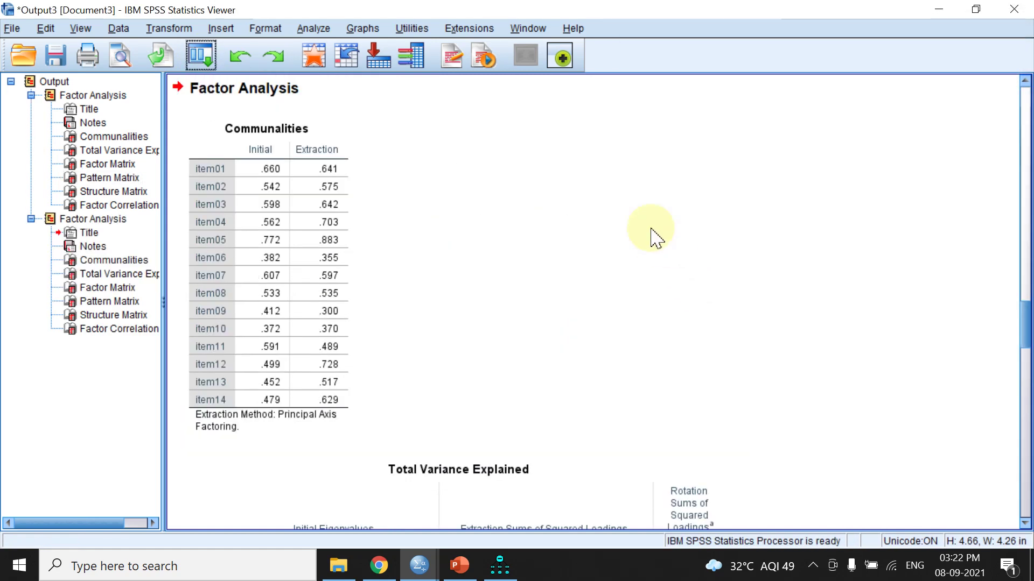
pyautogui.scroll(-5, 655, 236)
pyautogui.scroll(-5, 656, 243)
pyautogui.scroll(-3, 657, 250)
pyautogui.scroll(2, 654, 261)
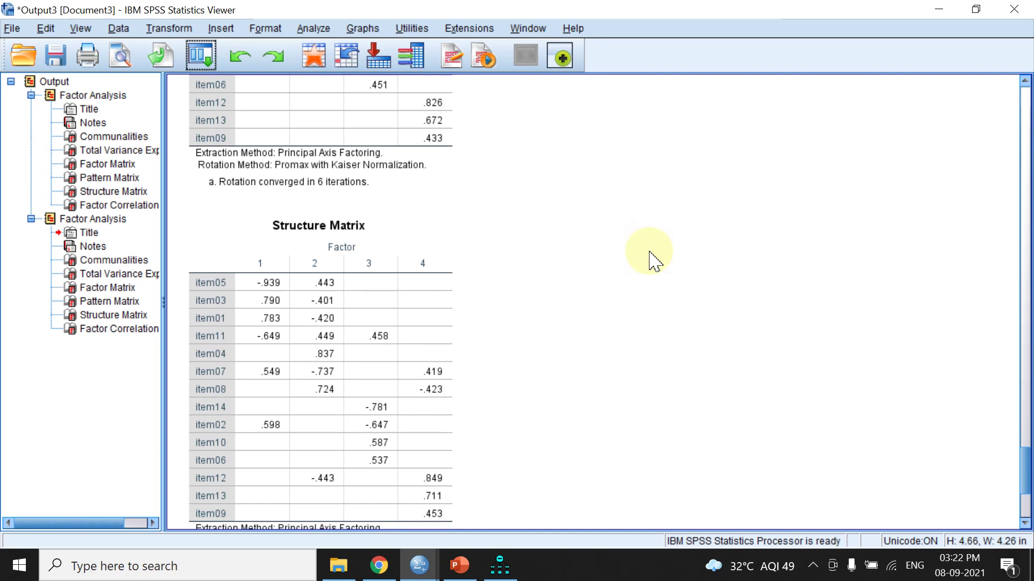
pyautogui.scroll(-3, 654, 260)
pyautogui.scroll(4, 655, 260)
pyautogui.scroll(4, 654, 260)
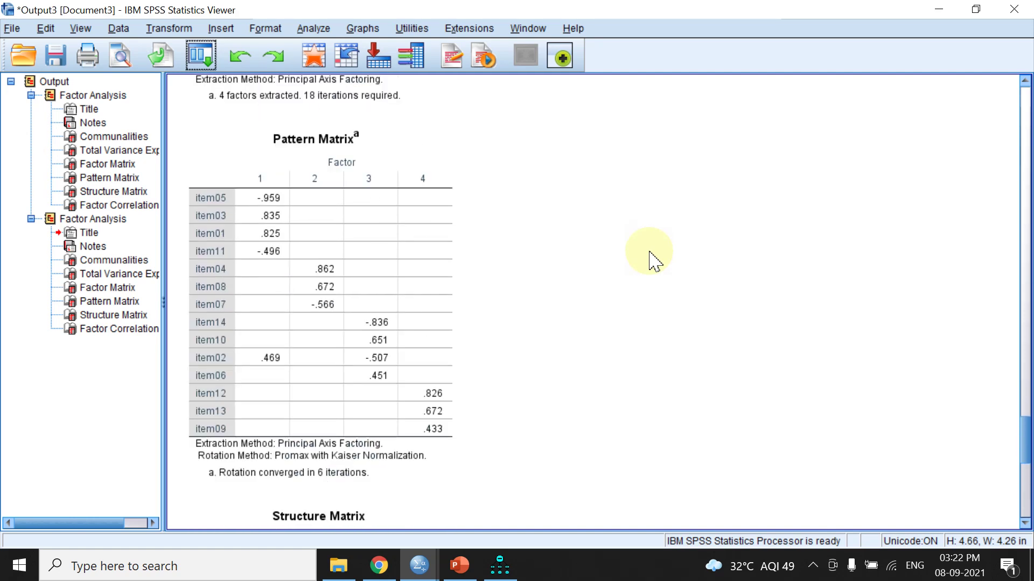
# Copy the new Pattern Matrix table with item names and return to Amos.
pyautogui.click(319, 140)
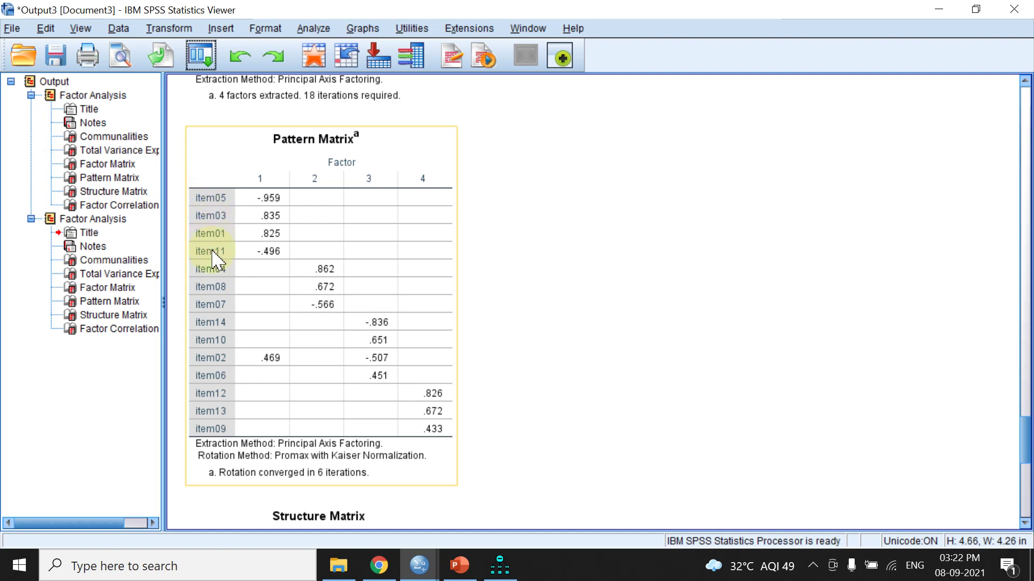
pyautogui.rightClick(342, 224)
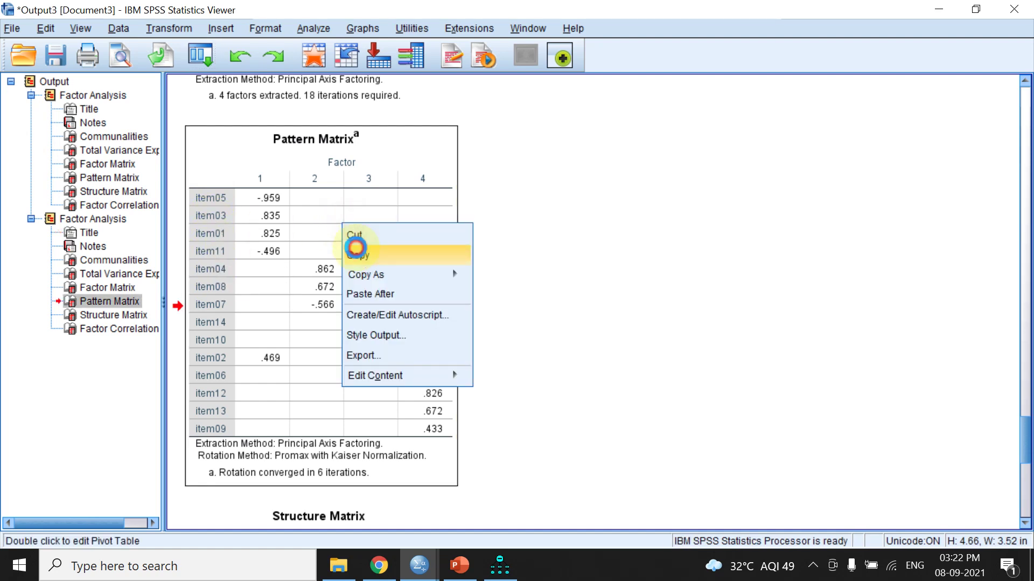
pyautogui.click(358, 245)
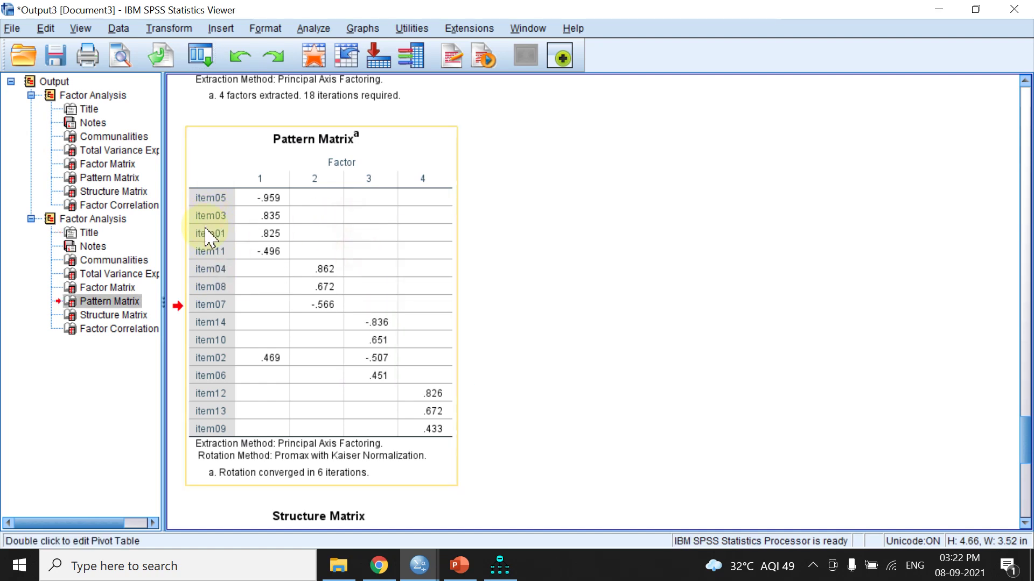
pyautogui.click(499, 565)
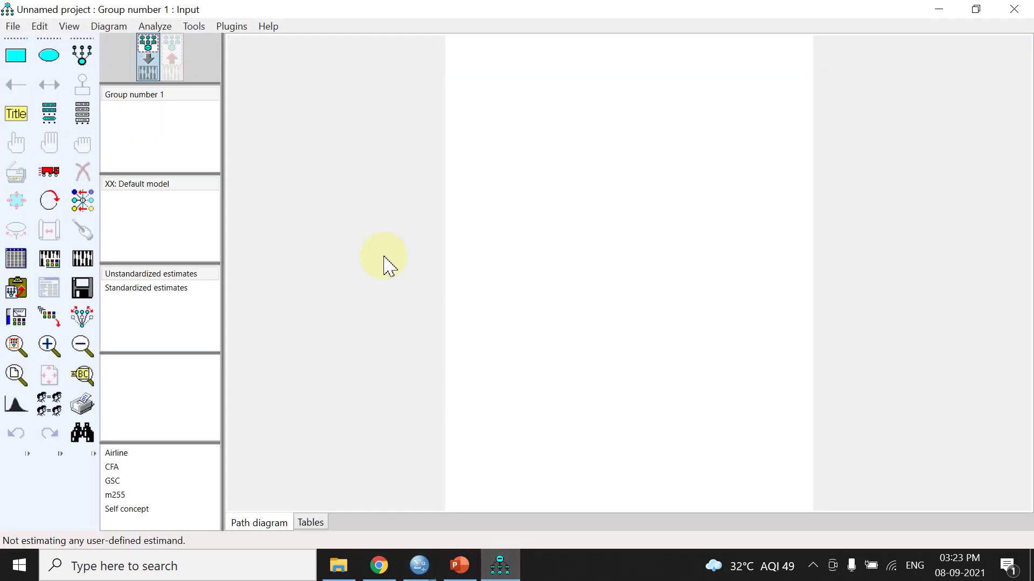
# Assign hsbdataNew.sav as the data file for Group number 1.
pyautogui.click(16, 259)
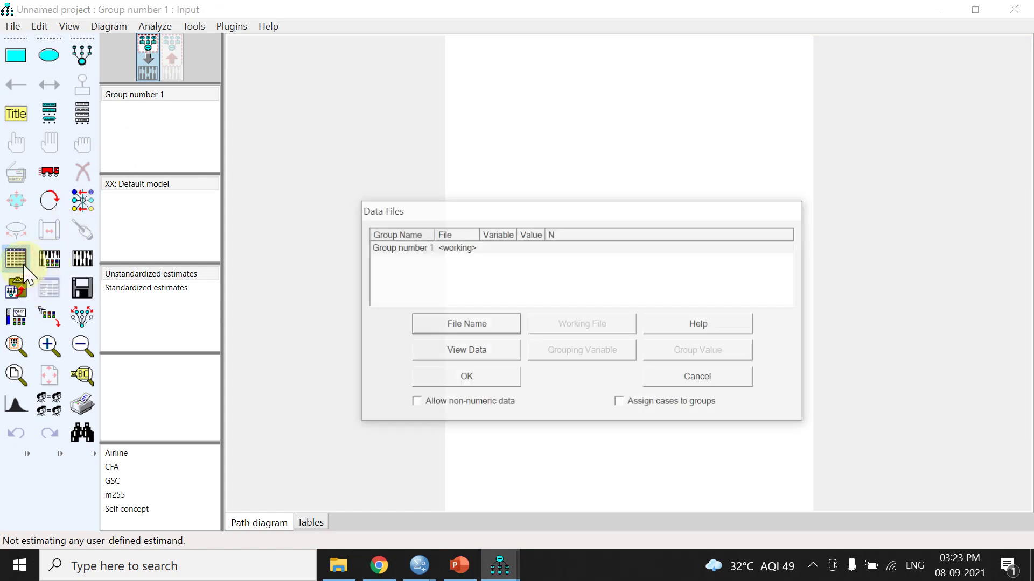
pyautogui.click(451, 251)
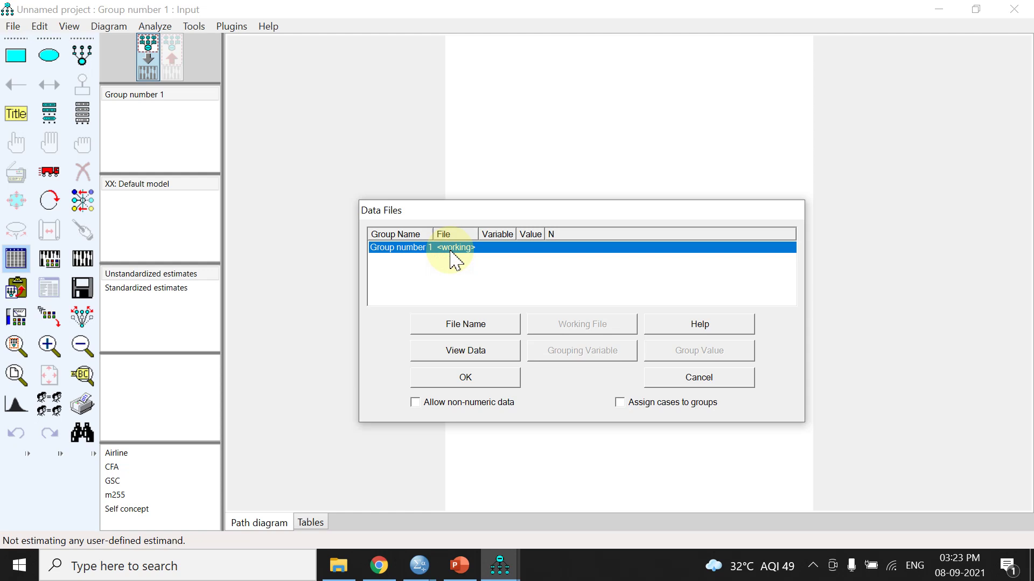
pyautogui.click(460, 324)
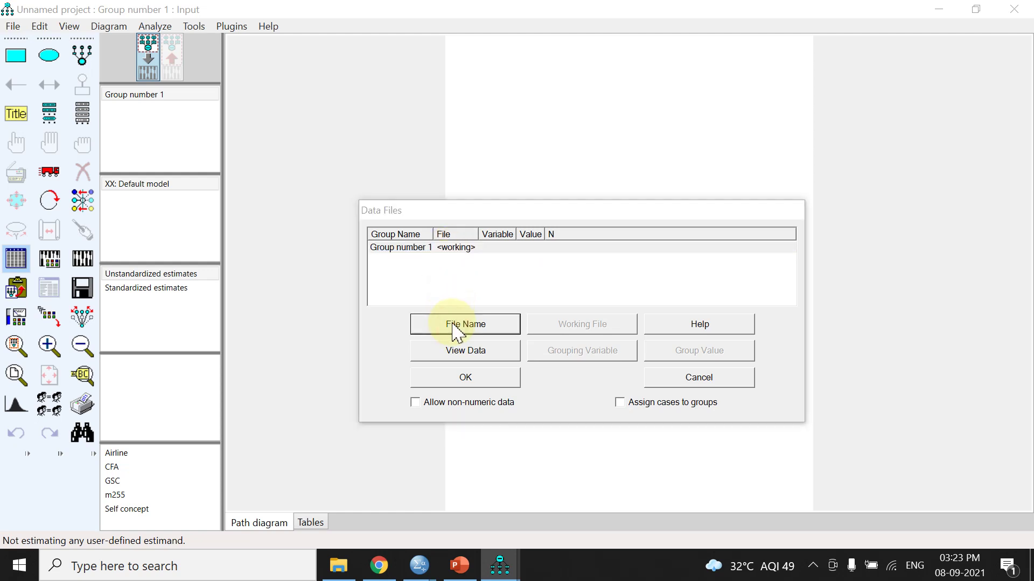
pyautogui.scroll(-2, 565, 340)
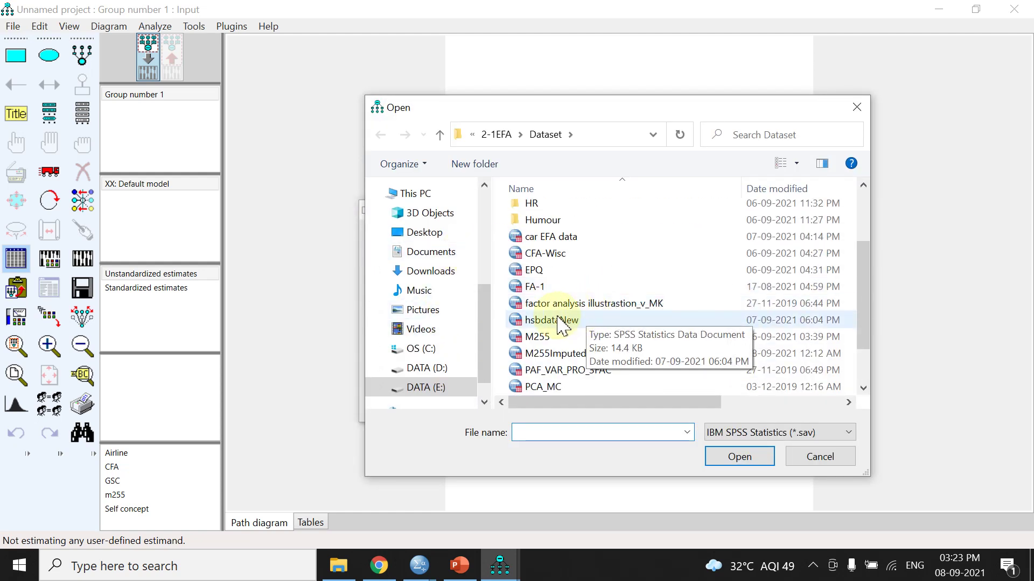
pyautogui.click(558, 319)
pyautogui.click(739, 456)
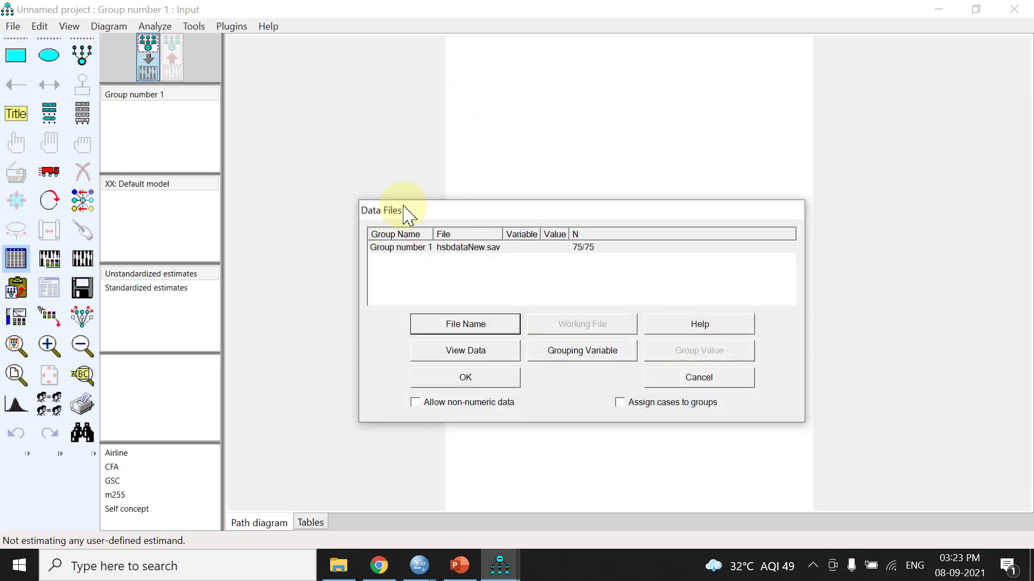
pyautogui.click(454, 380)
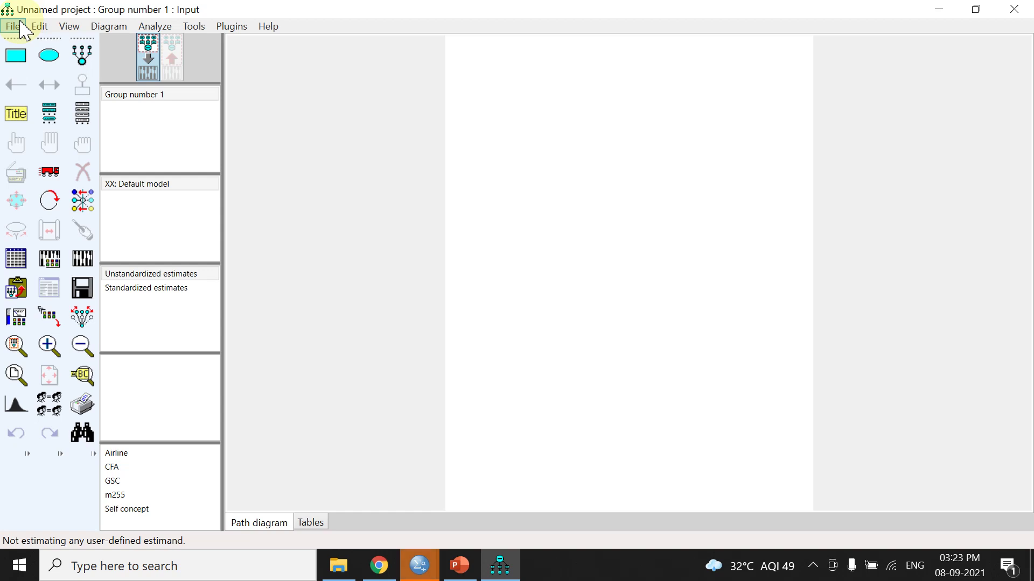
# Paste the copied pattern matrix into Pattern Matrix Model Builder and create the diagram.
pyautogui.click(238, 25)
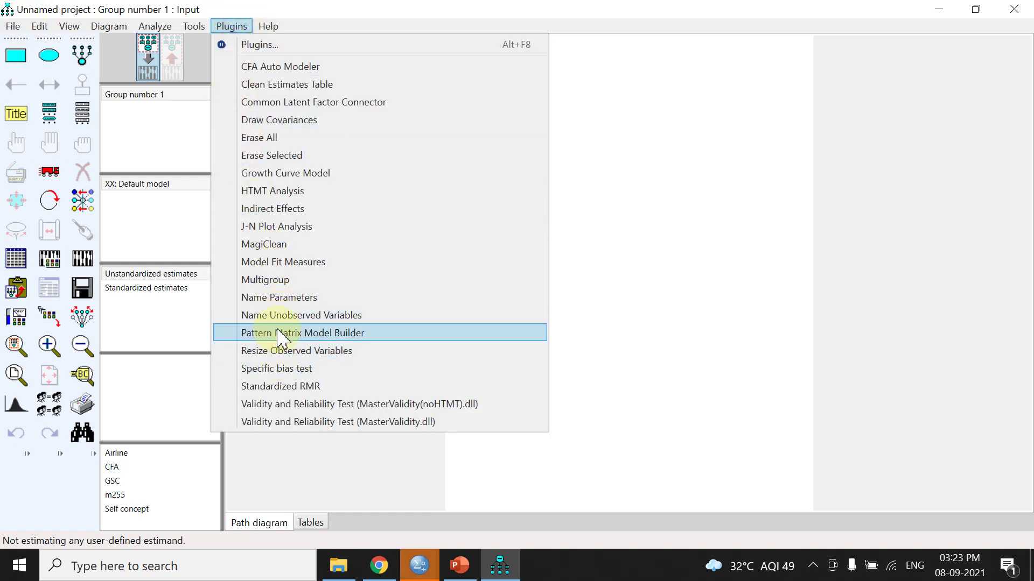
pyautogui.click(281, 333)
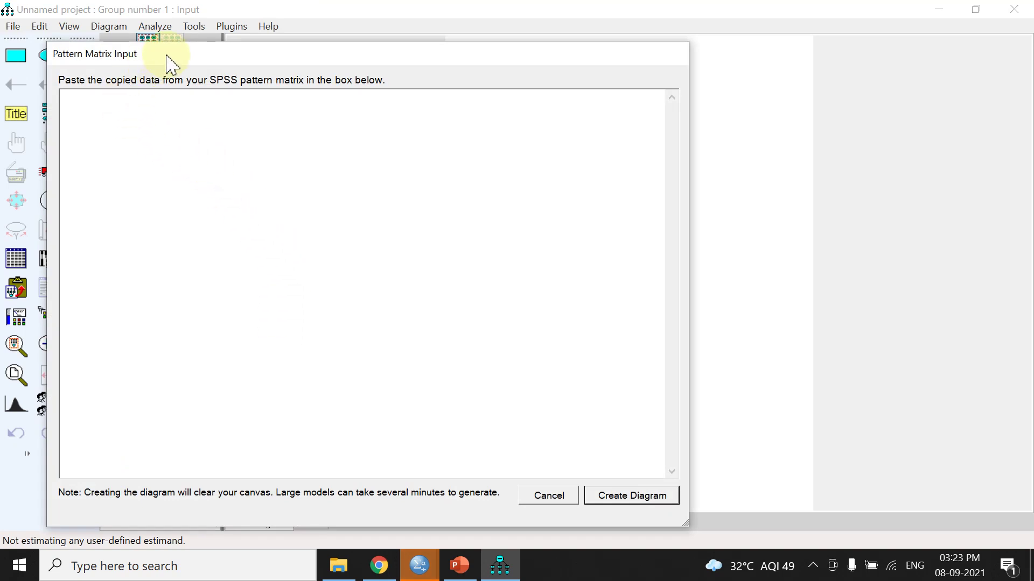
pyautogui.moveTo(169, 57); pyautogui.dragTo(221, 27)
pyautogui.click(176, 85)
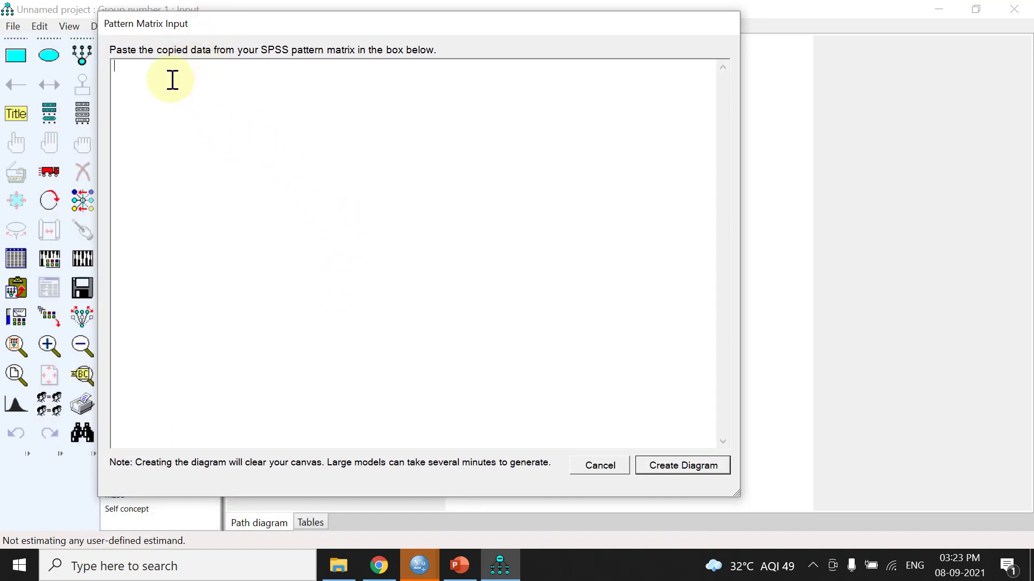
pyautogui.hotkey('ctrl', 'v')
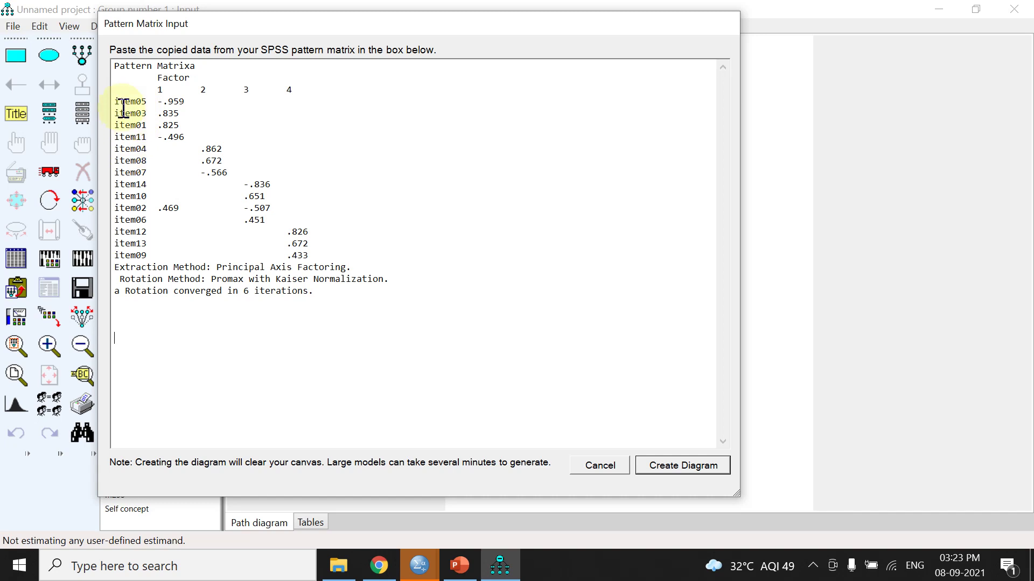
pyautogui.click(667, 467)
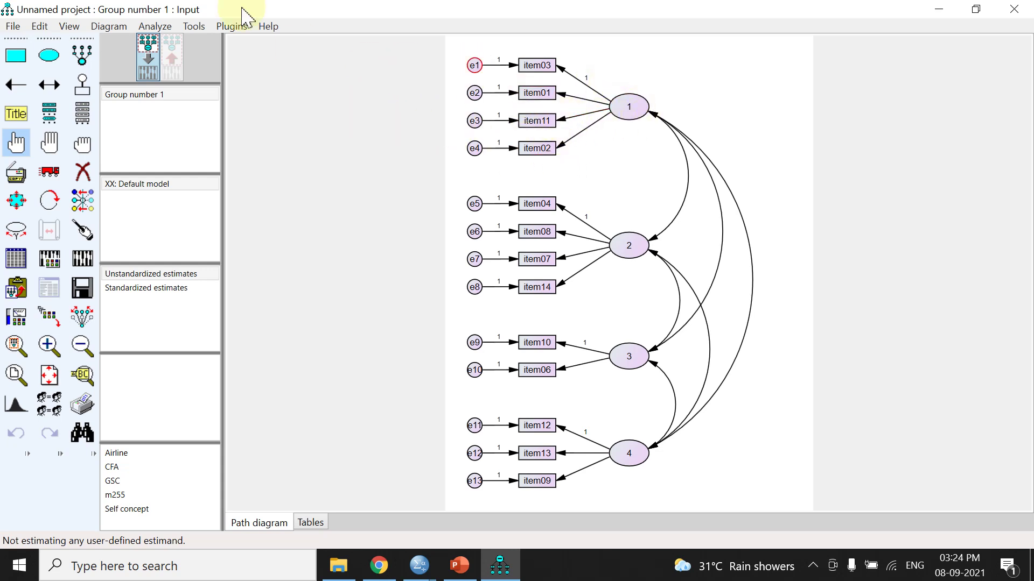
# Look through the Plugins and Help menus without choosing anything.
pyautogui.click(232, 26)
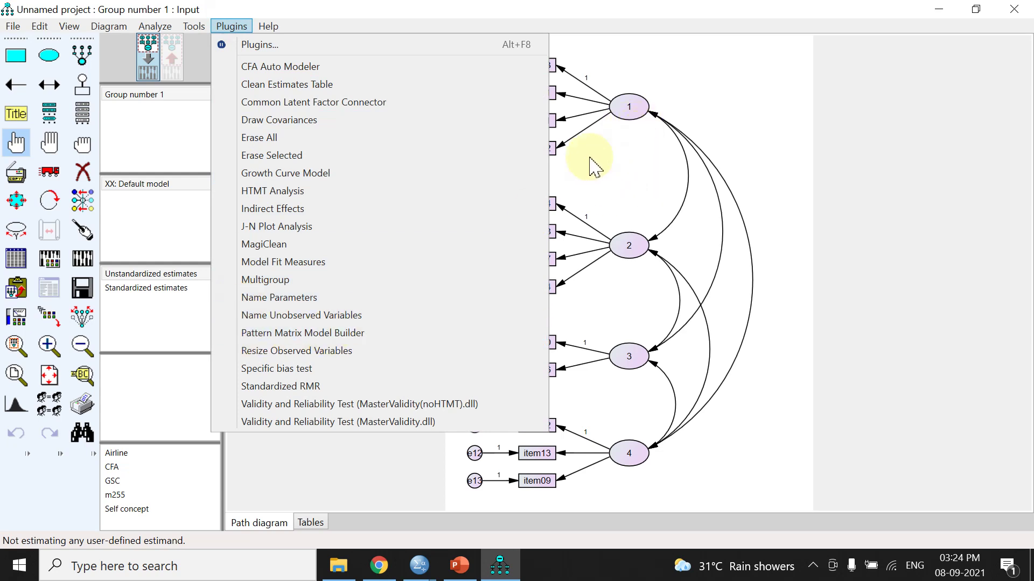
pyautogui.click(643, 179)
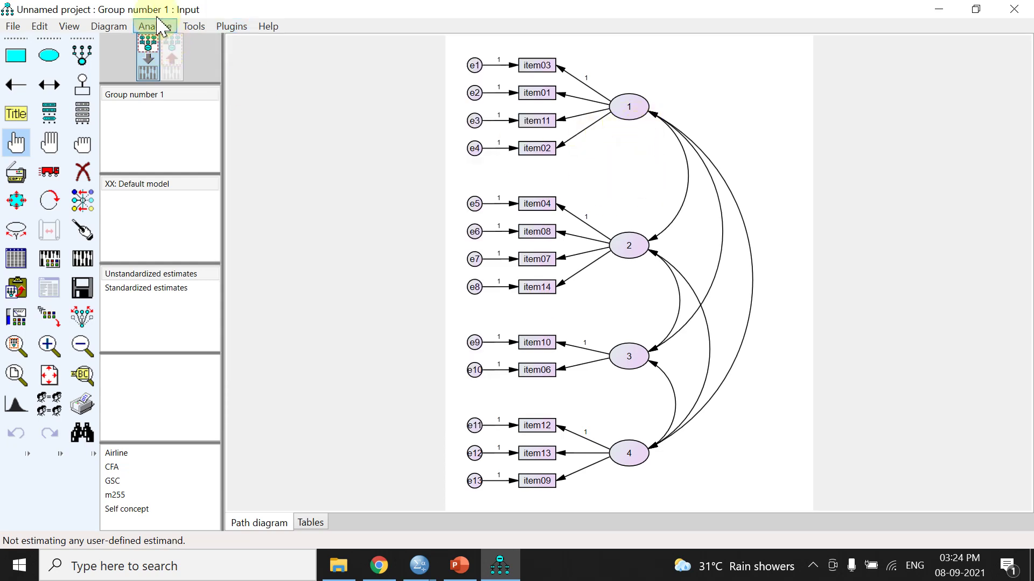
pyautogui.click(268, 26)
pyautogui.click(682, 89)
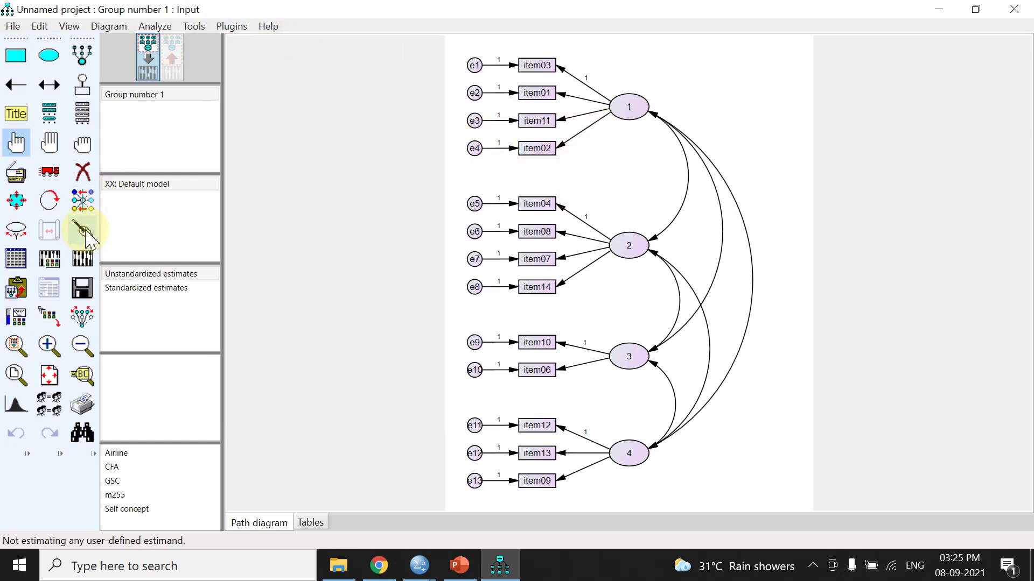
# Erase the whole diagram with Erase All, then relaunch Pattern Matrix Model Builder.
pyautogui.click(232, 25)
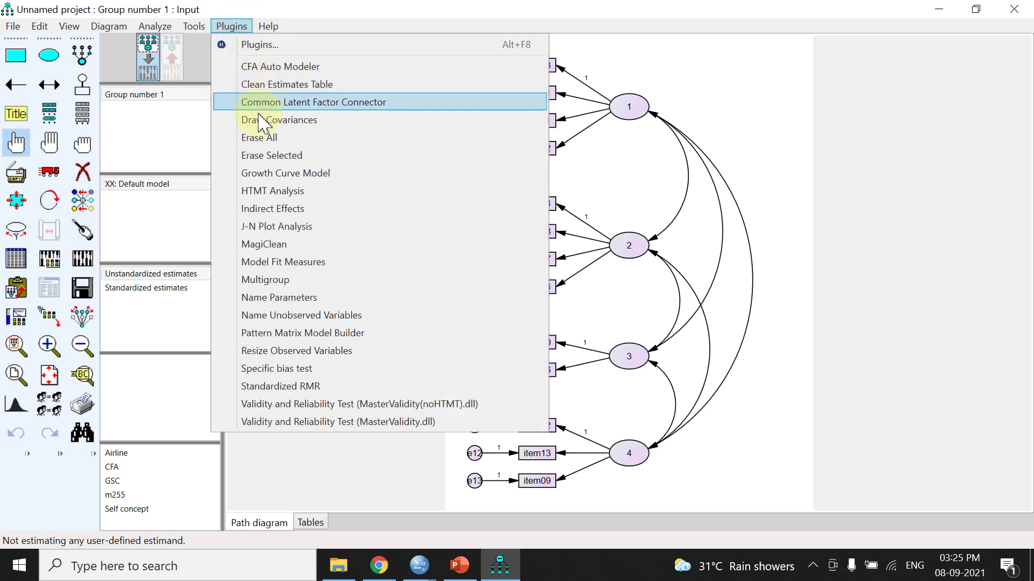
pyautogui.click(259, 137)
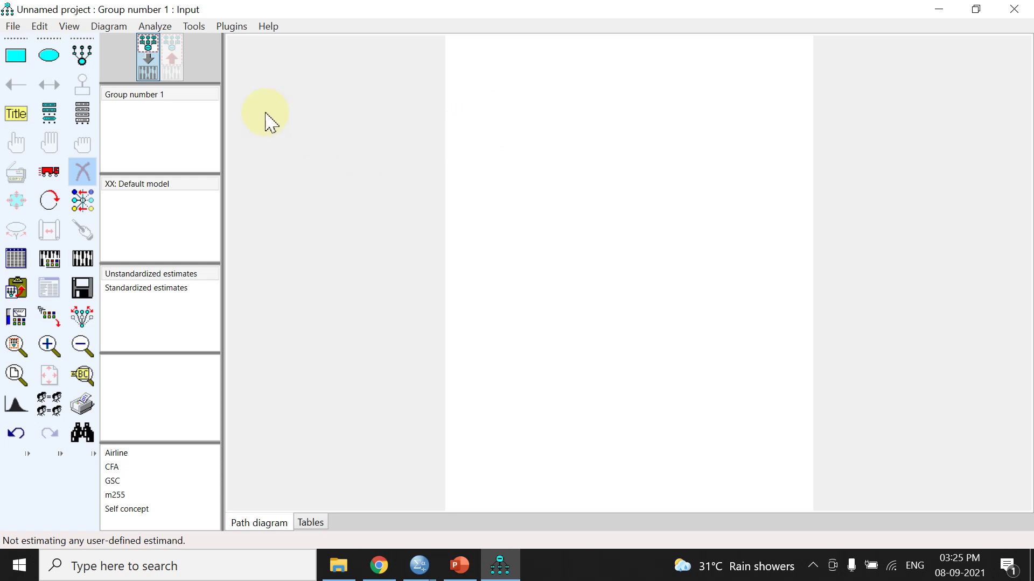
pyautogui.click(232, 26)
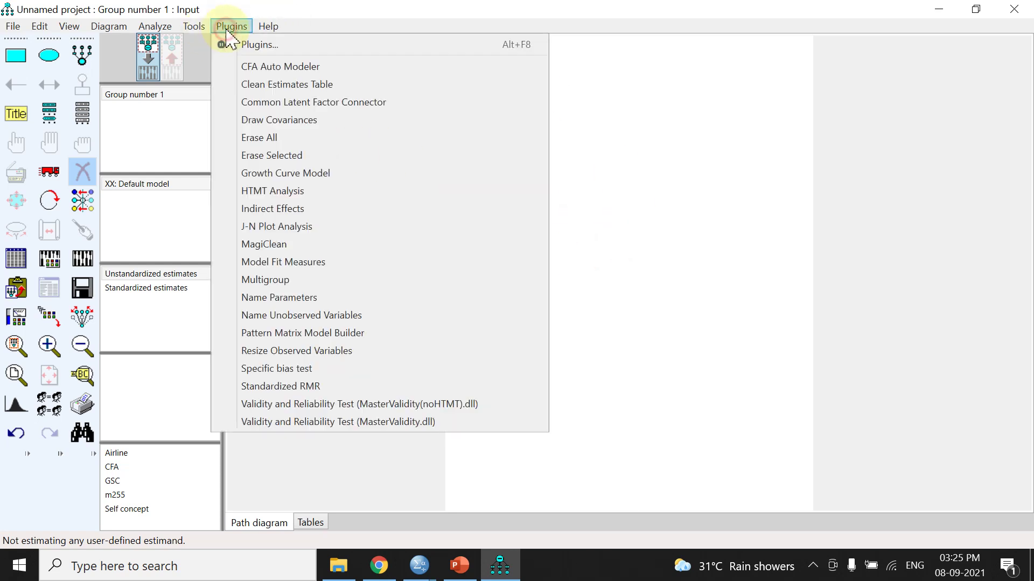
pyautogui.click(303, 333)
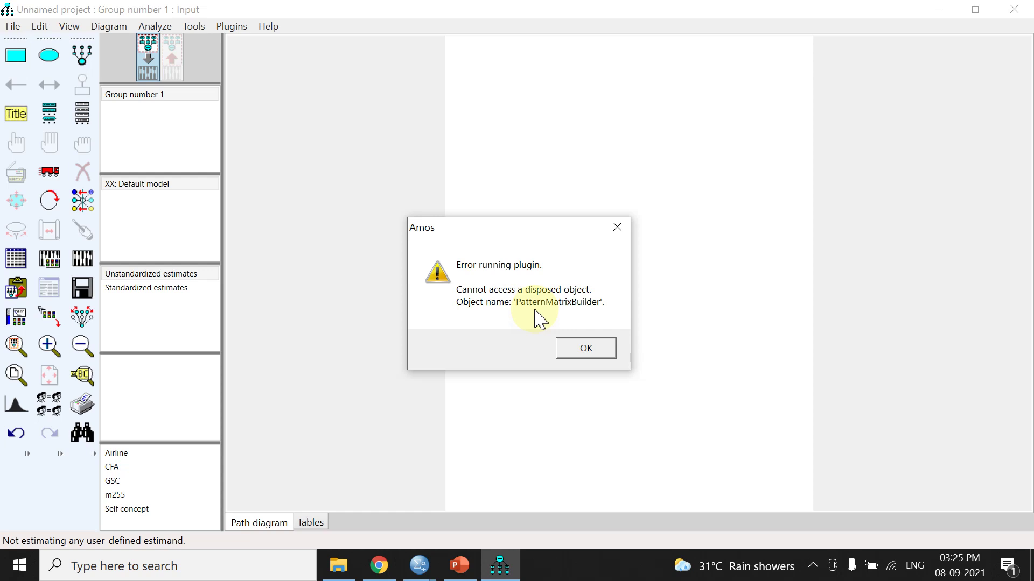
# Dismiss the plugin error, quit Amos without saving, and relaunch Amos Graphics maximized.
pyautogui.click(586, 348)
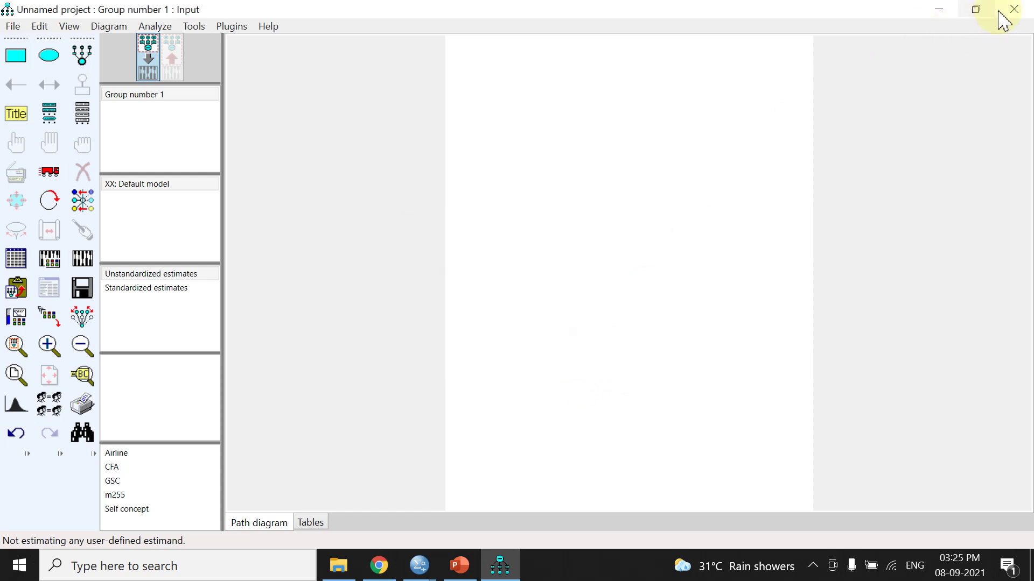
pyautogui.click(1014, 9)
pyautogui.click(519, 338)
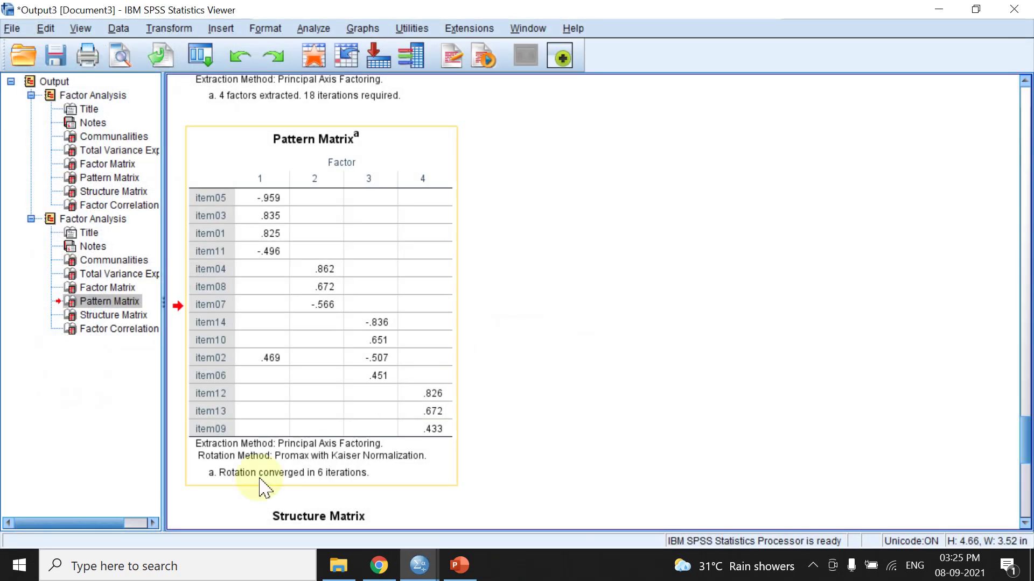
pyautogui.click(148, 566)
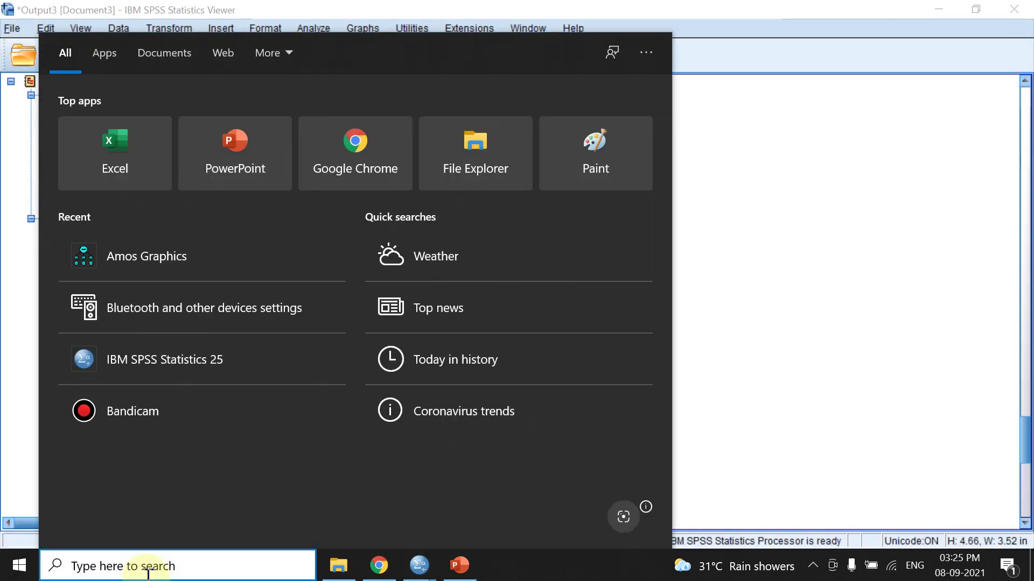
pyautogui.click(178, 266)
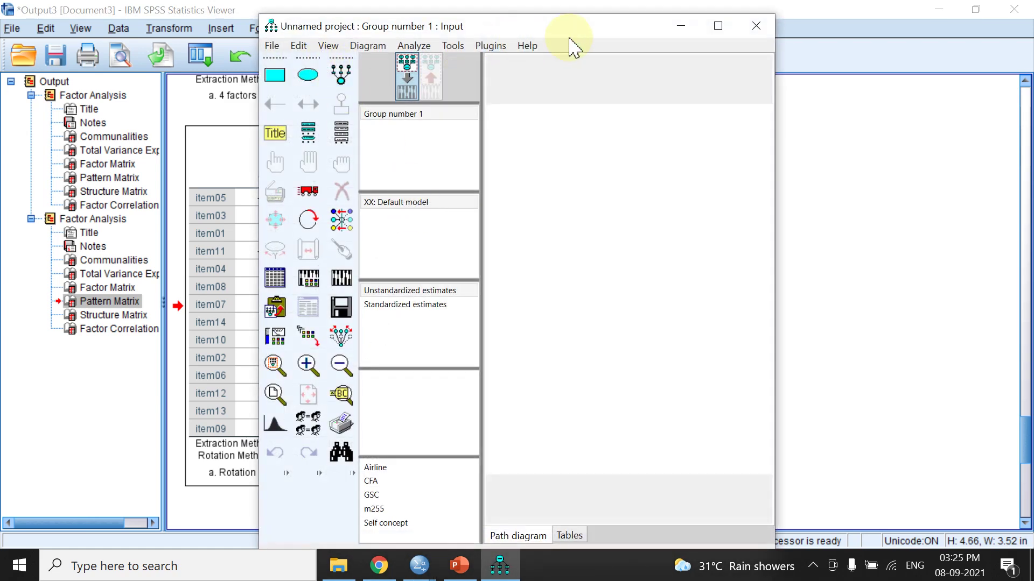
pyautogui.click(717, 26)
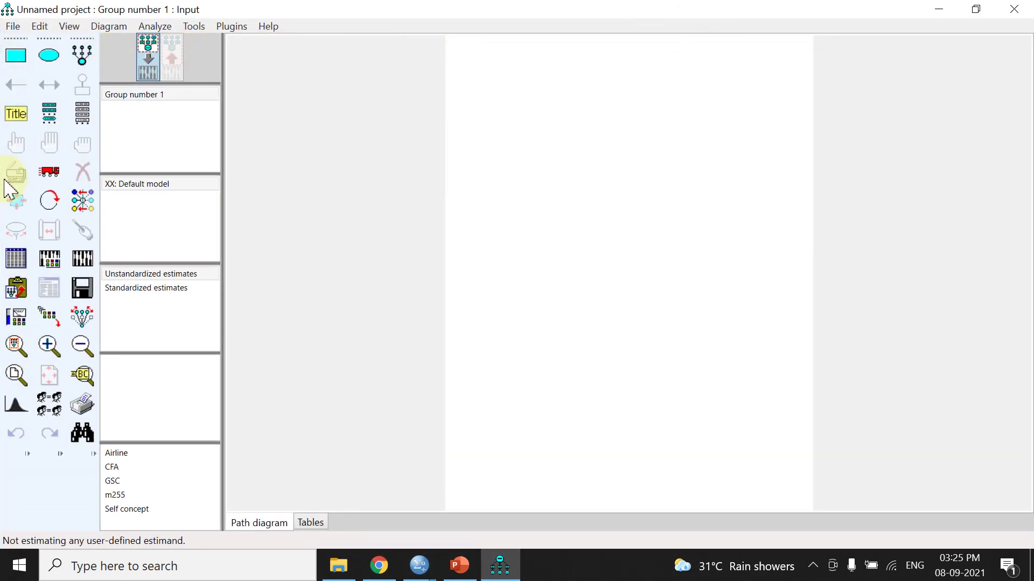
# Attach hsbdataNew.sav as Group number 1's data with 75/75 cases.
pyautogui.click(15, 259)
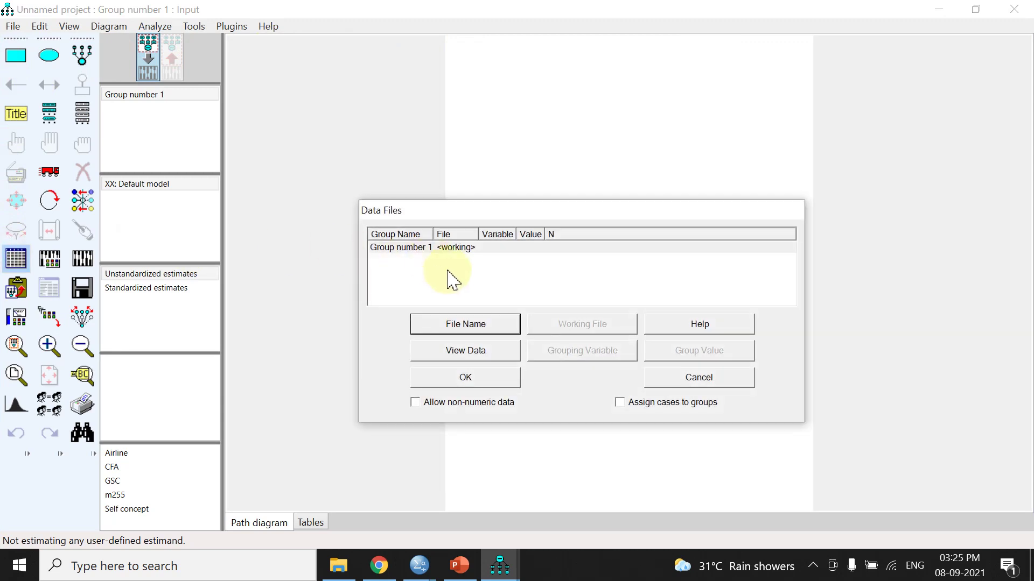
pyautogui.click(452, 324)
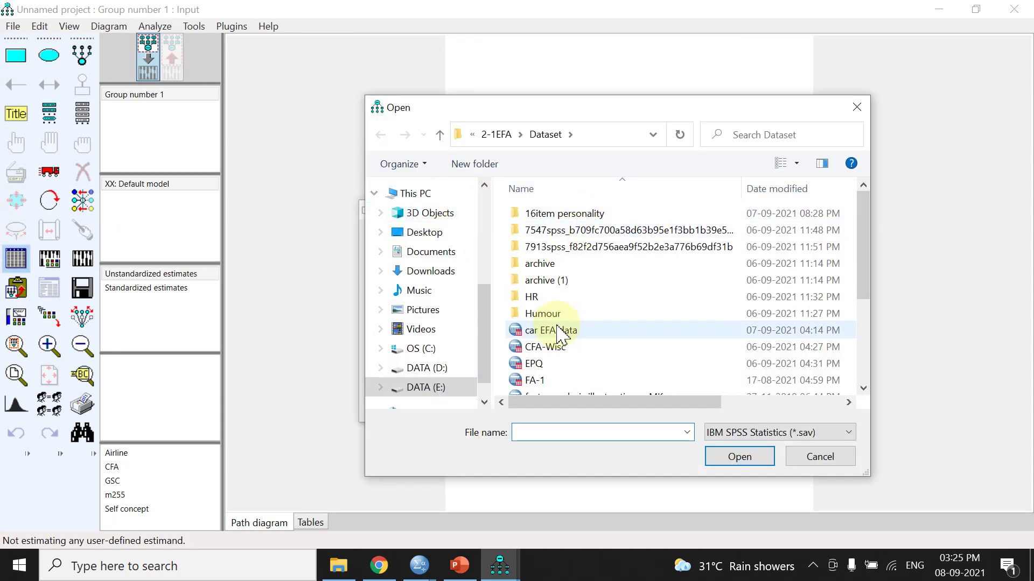
pyautogui.scroll(-3, 556, 324)
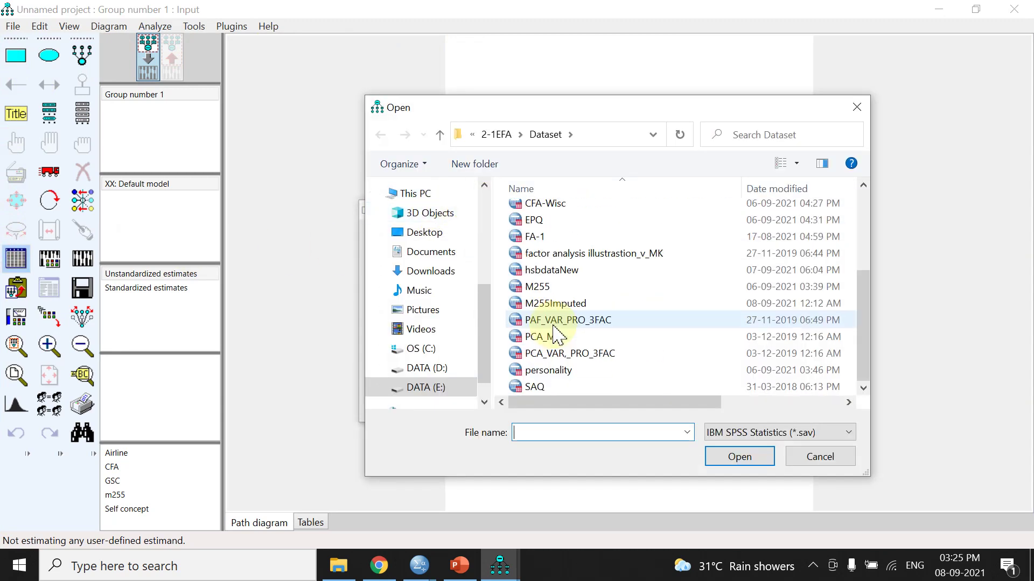
pyautogui.click(552, 271)
pyautogui.click(739, 457)
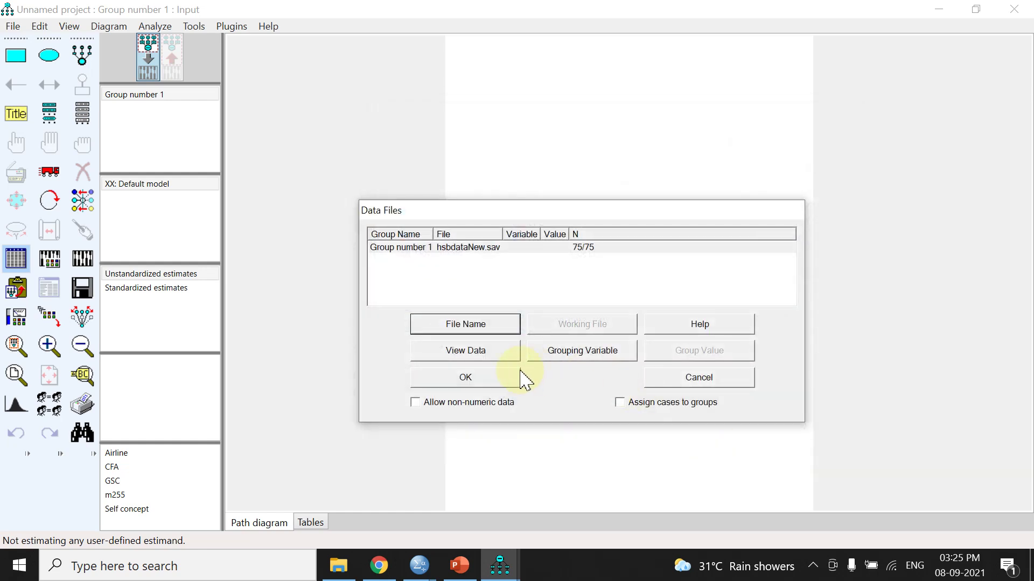
pyautogui.click(466, 377)
pyautogui.click(231, 25)
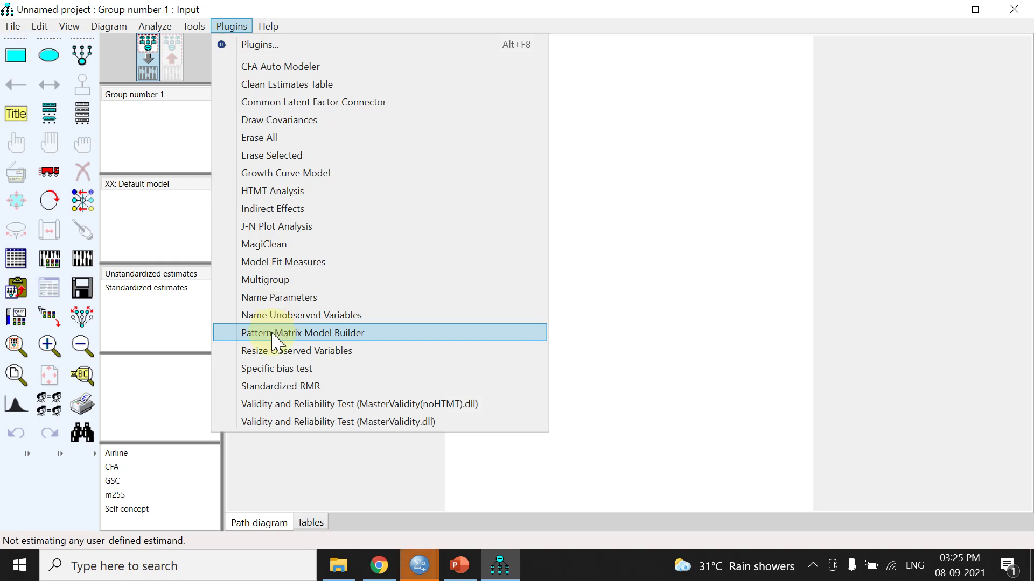
# Copy the Output3 Pattern Matrix into Model Builder and create the four-factor diagram.
pyautogui.click(314, 334)
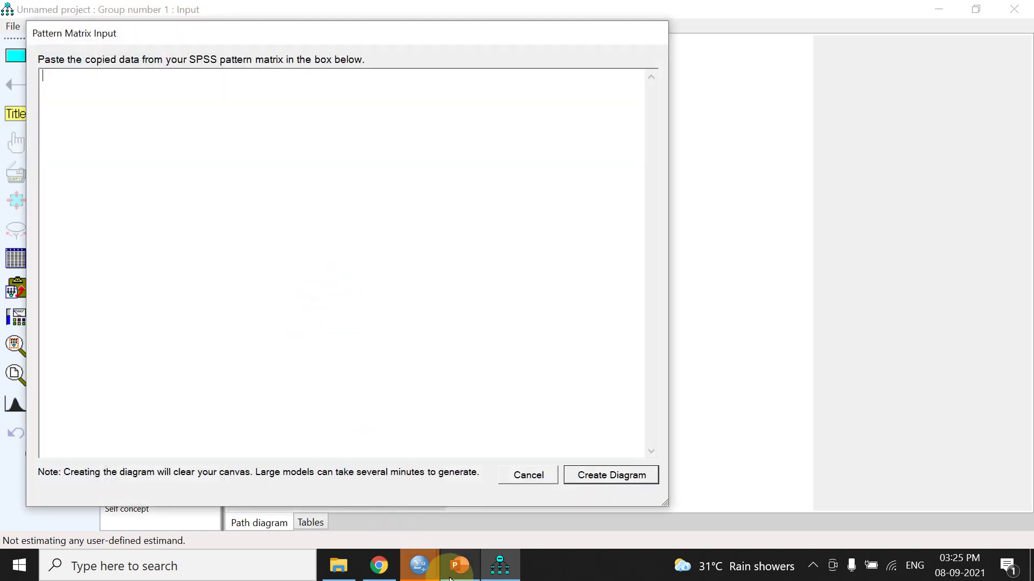
pyautogui.click(420, 565)
pyautogui.click(670, 493)
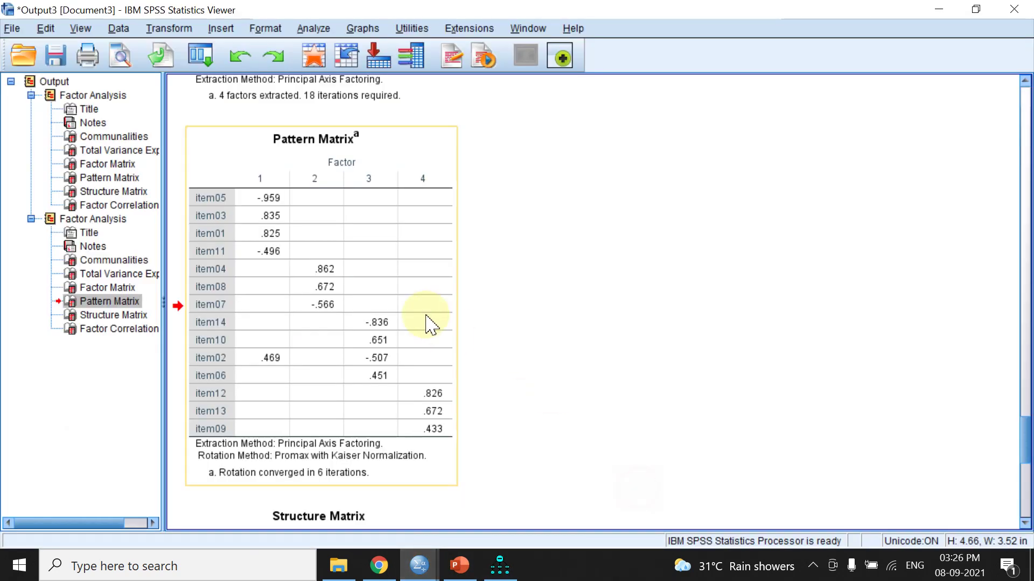
pyautogui.rightClick(420, 311)
pyautogui.click(437, 345)
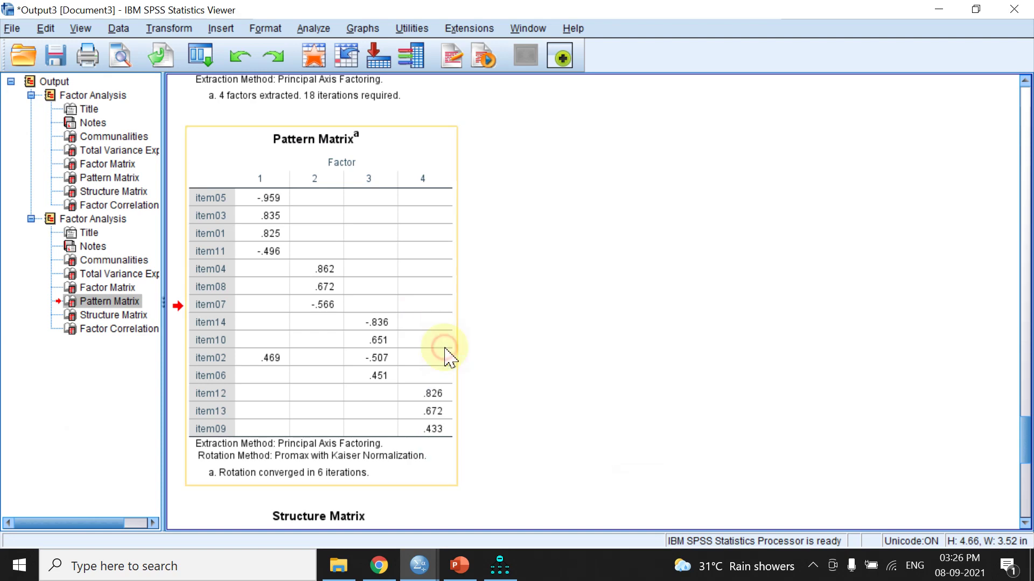
pyautogui.click(499, 566)
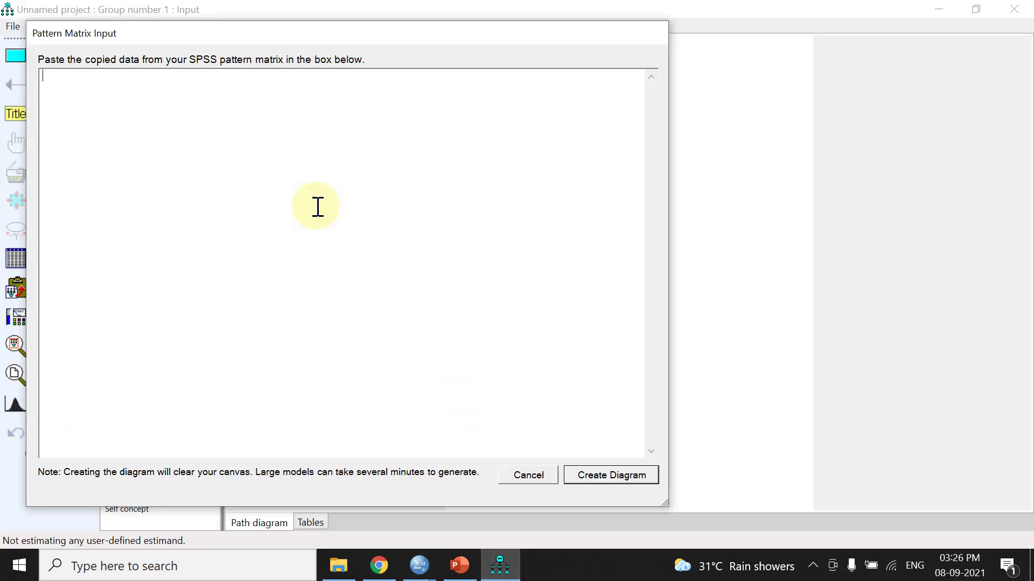
pyautogui.hotkey('ctrl', 'v')
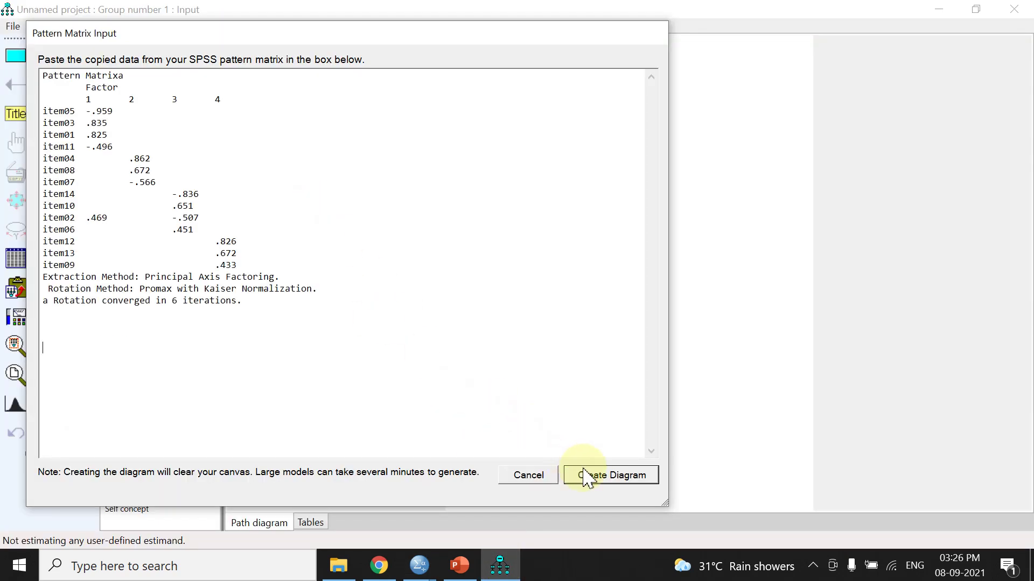
pyautogui.click(611, 475)
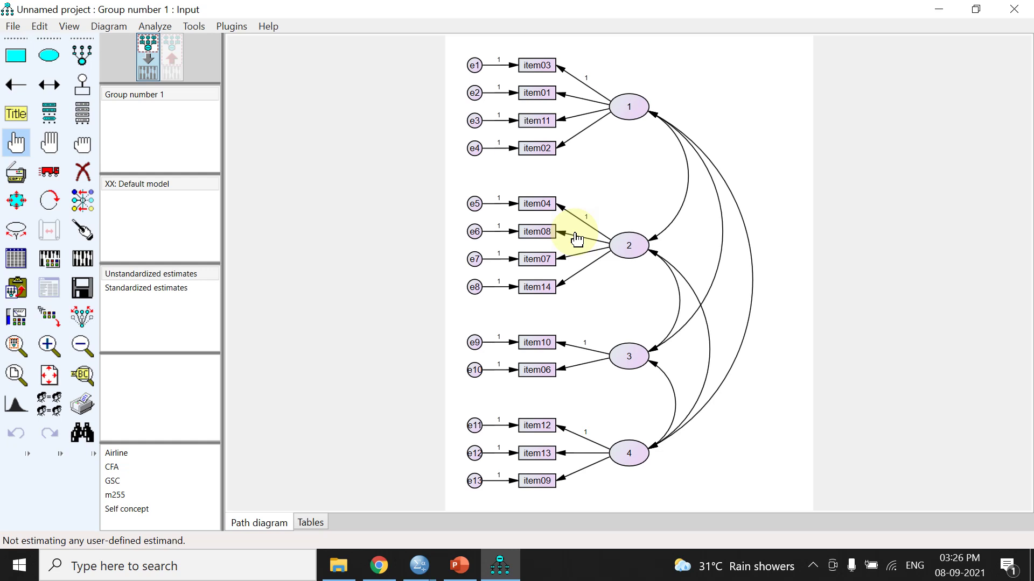
pyautogui.click(419, 566)
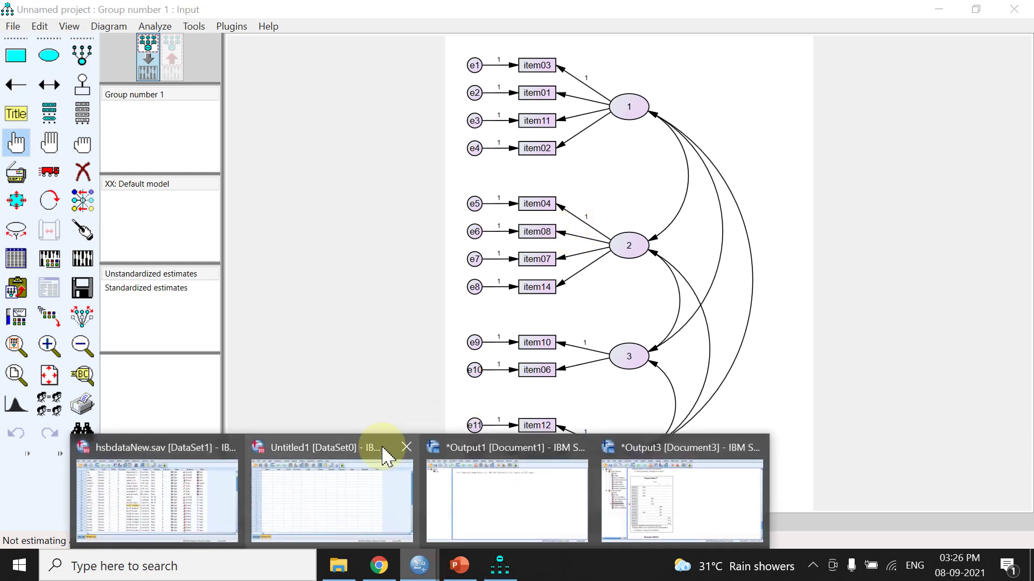
# Bring the Output3 viewer with the labelled Pattern Matrix to the front.
pyautogui.click(680, 495)
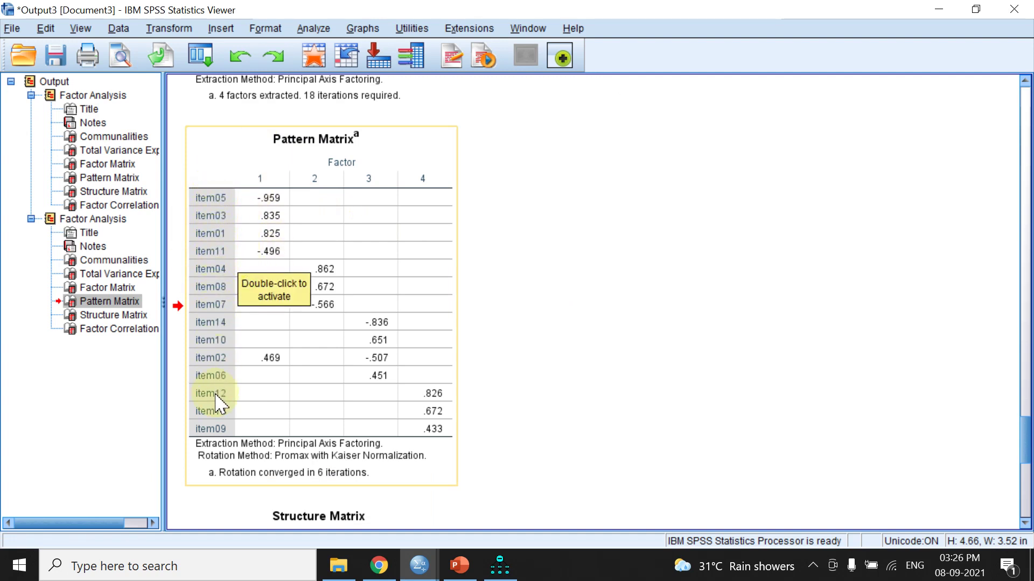
pyautogui.scroll(5, 218, 402)
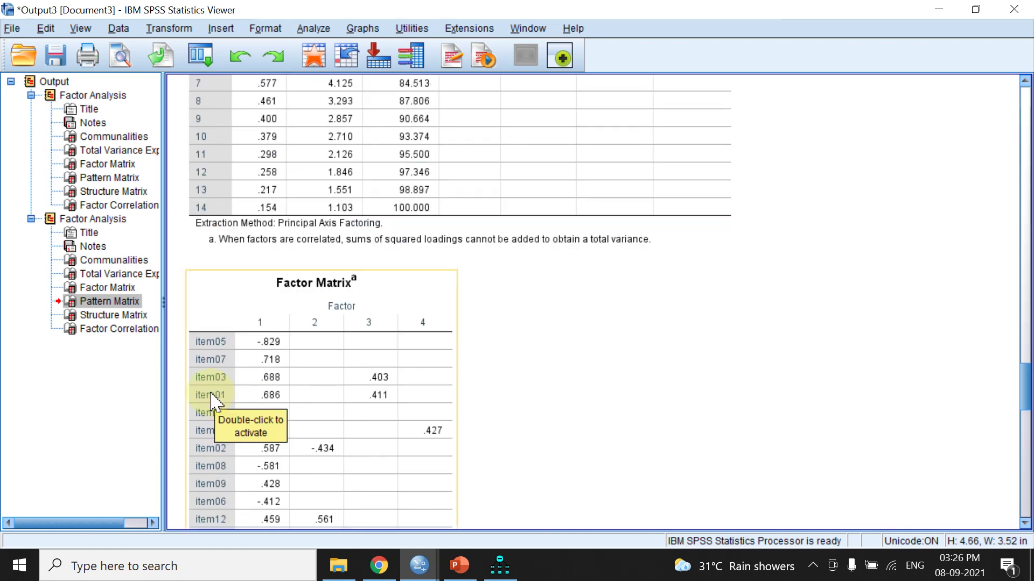
pyautogui.scroll(5, 218, 402)
pyautogui.scroll(5, 218, 401)
pyautogui.scroll(3, 218, 401)
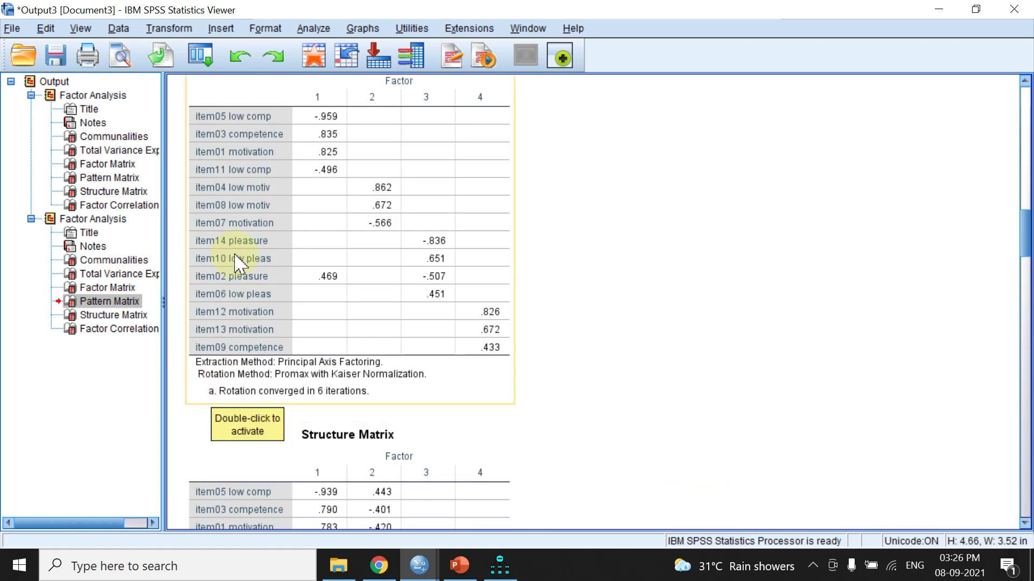
pyautogui.scroll(3, 242, 258)
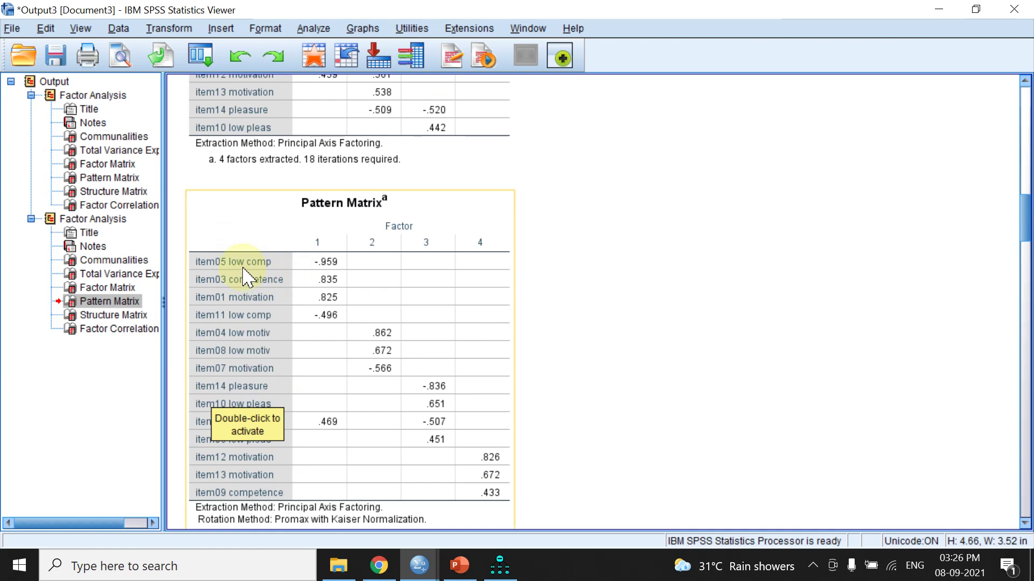